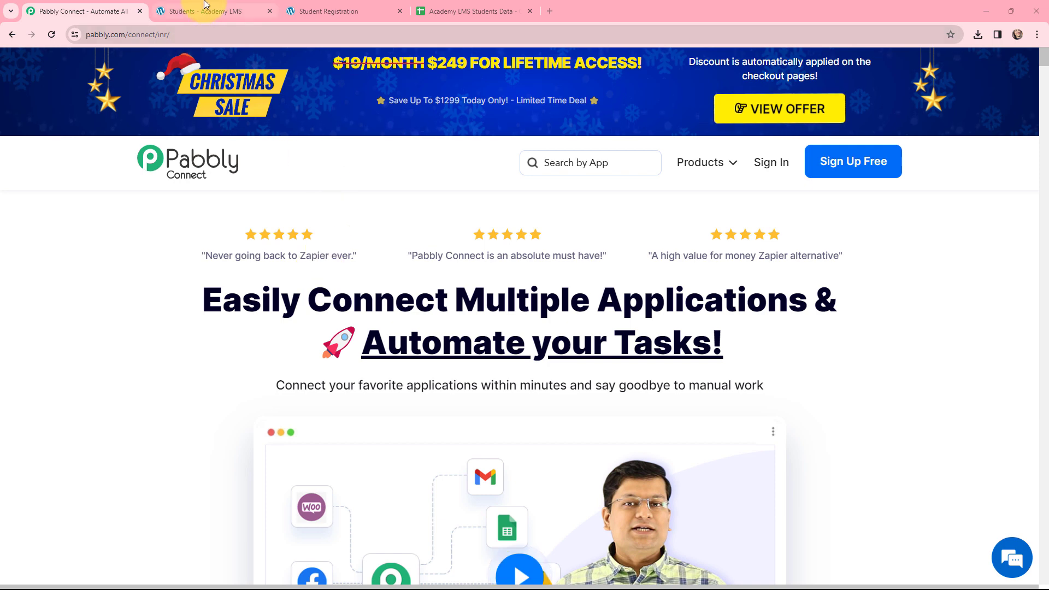
# - Review the Academy LMS students list, the student registration page and the Academy LMS Students Data spreadsheet
pyautogui.click(206, 10)
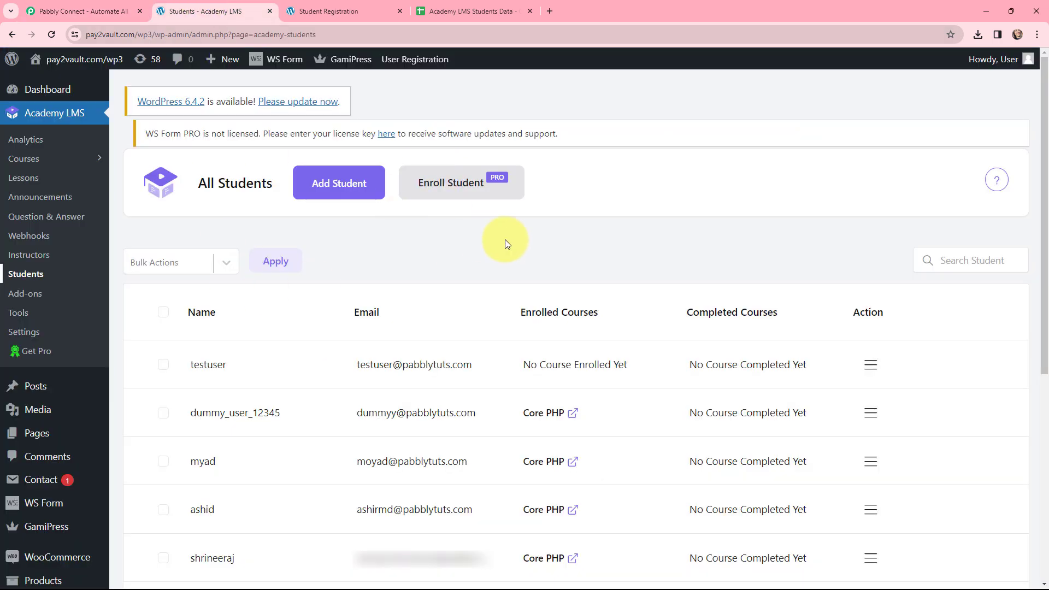
pyautogui.click(346, 10)
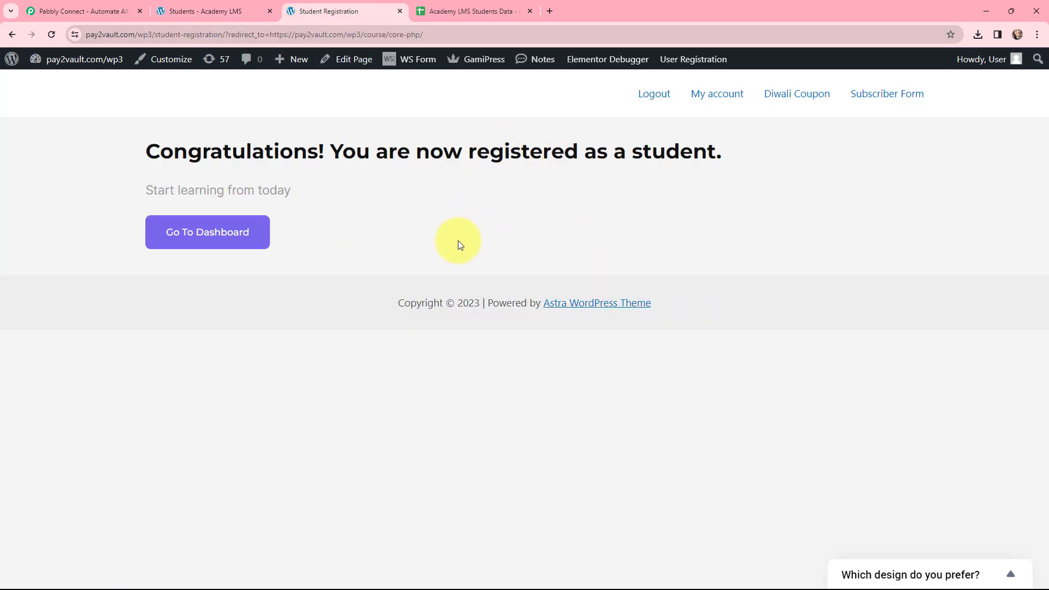
pyautogui.click(440, 12)
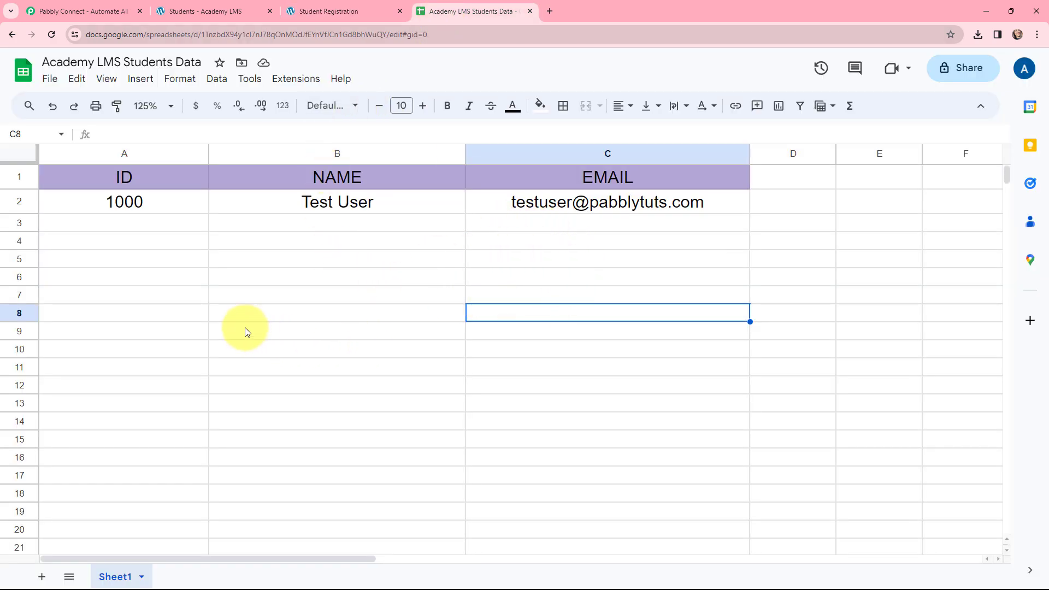
# - Switch to the Pabbly site, sign in and access the Pabbly Connect dashboard
pyautogui.click(55, 10)
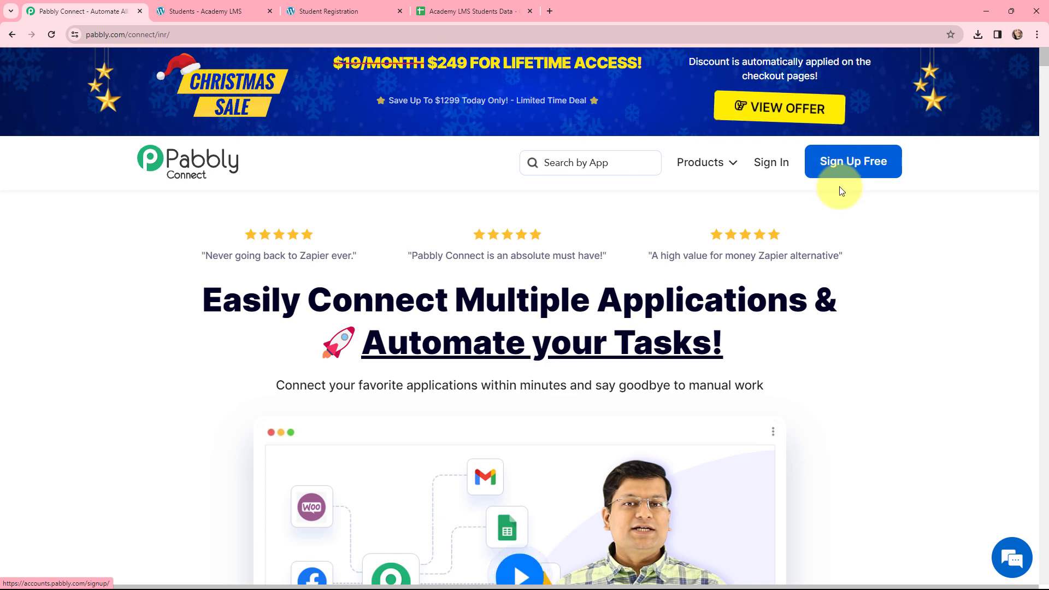
pyautogui.click(771, 164)
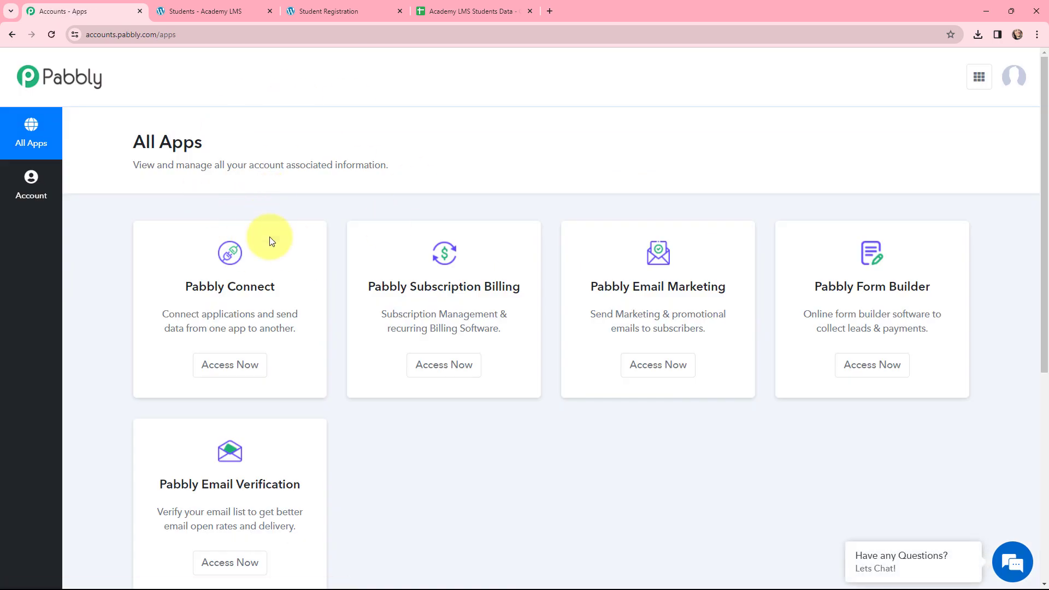
pyautogui.click(226, 363)
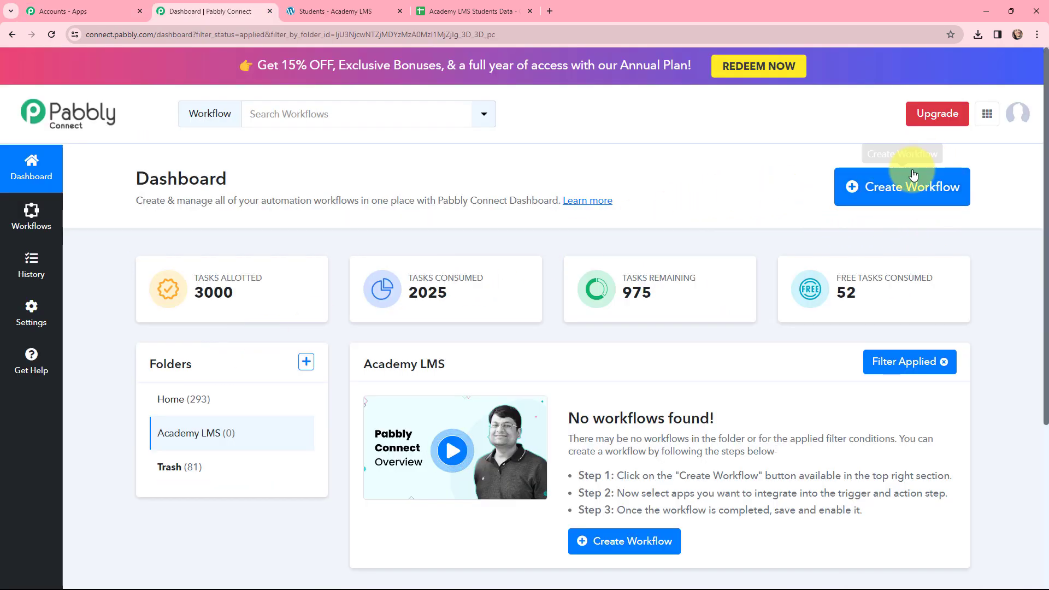
# - Create a workflow named "Add Academy LMS Registrations to Google Sheets" in the Academy LMS folder
pyautogui.click(886, 194)
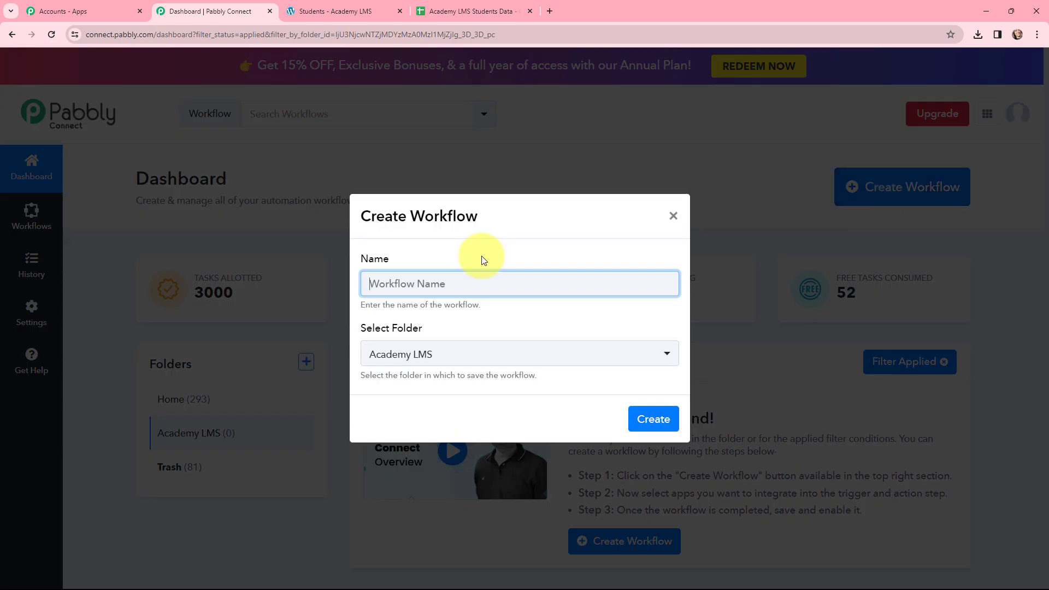
pyautogui.write('Add Academy LMS Registrations to Google Sheets')
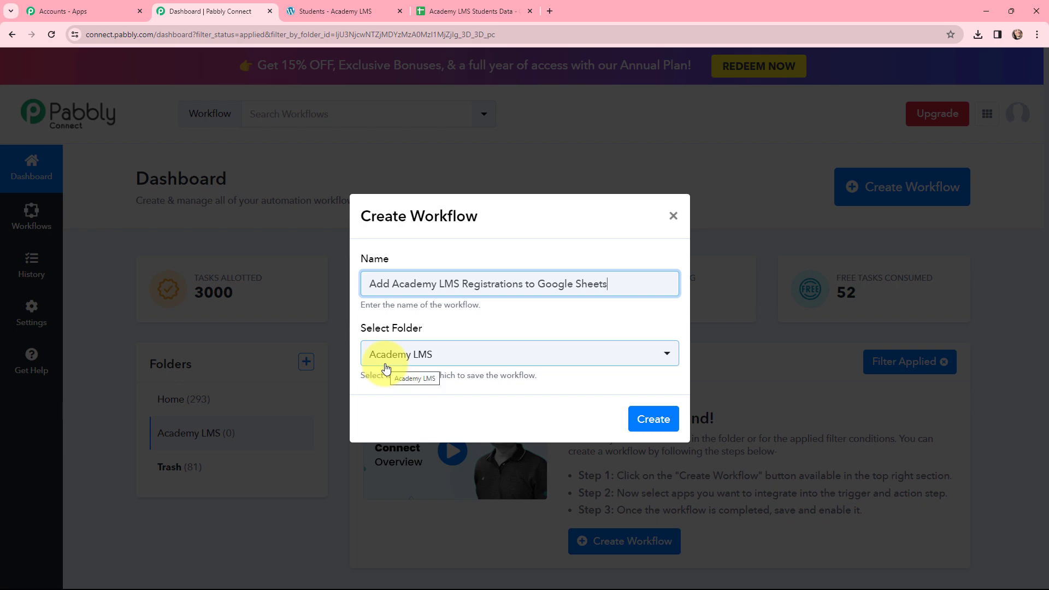
pyautogui.click(655, 419)
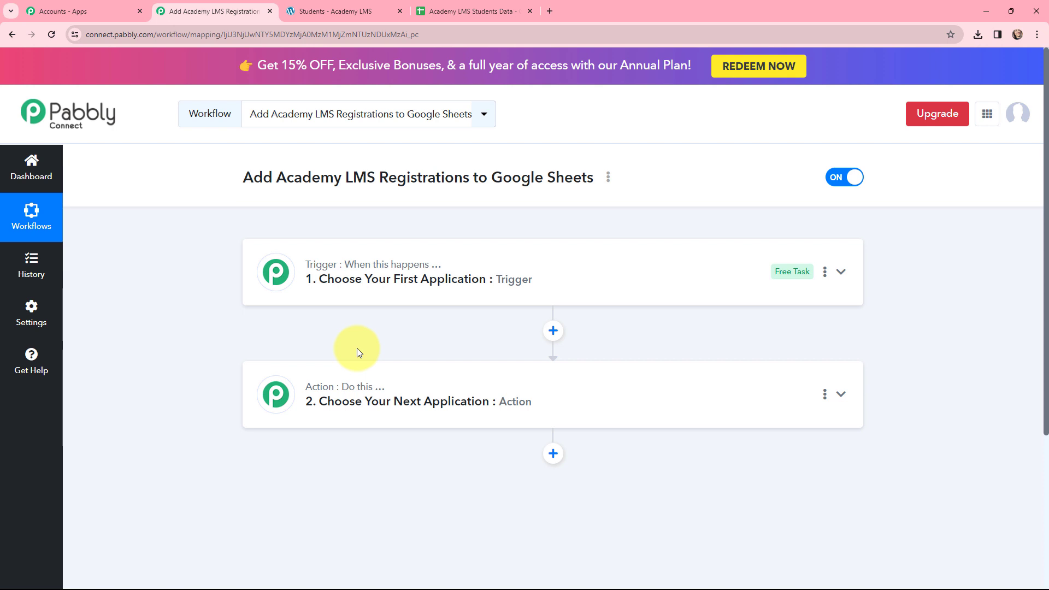
# - Set the workflow trigger to Academy LMS with the New Student Registration event
pyautogui.click(275, 269)
pyautogui.click(312, 352)
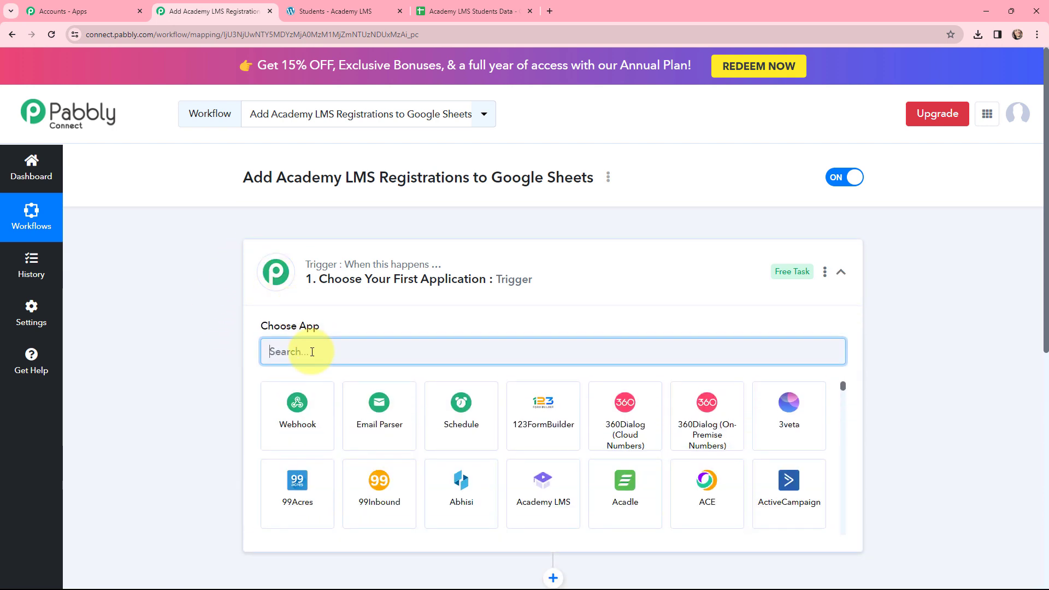
pyautogui.write('aca')
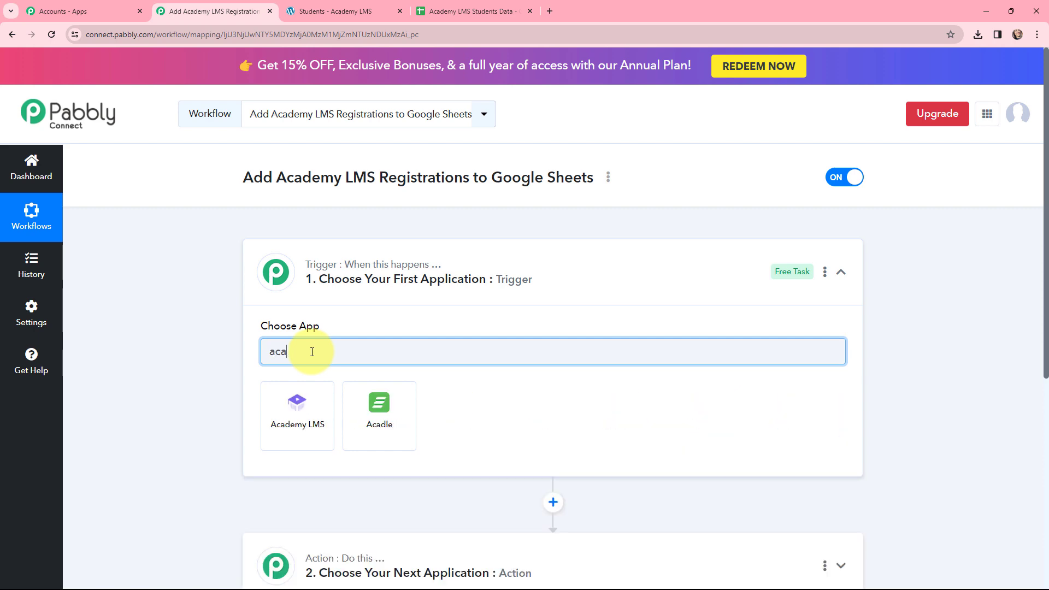
pyautogui.write('de')
pyautogui.click(306, 402)
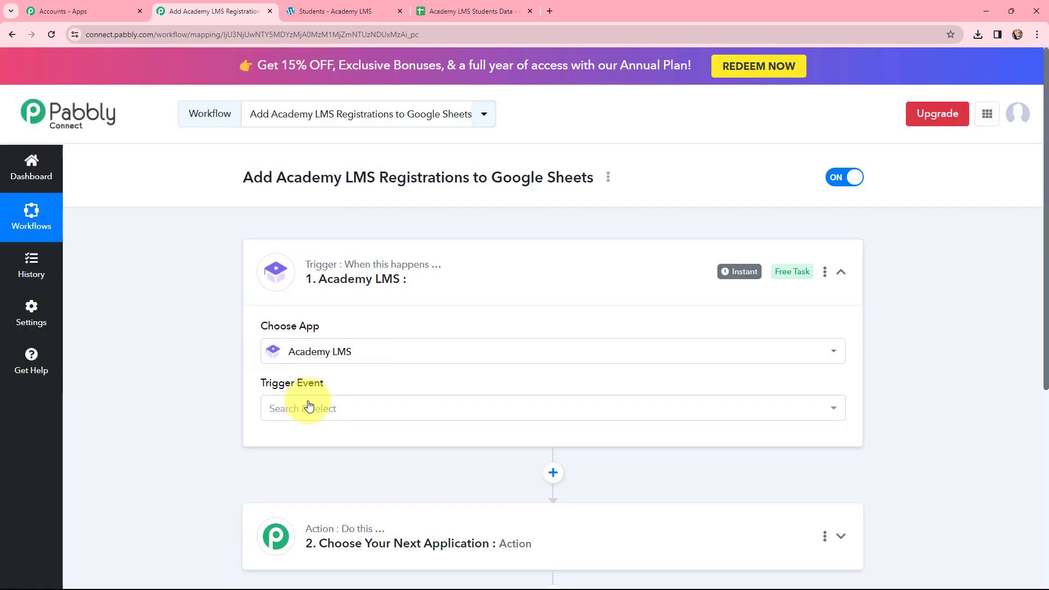
pyautogui.click(309, 407)
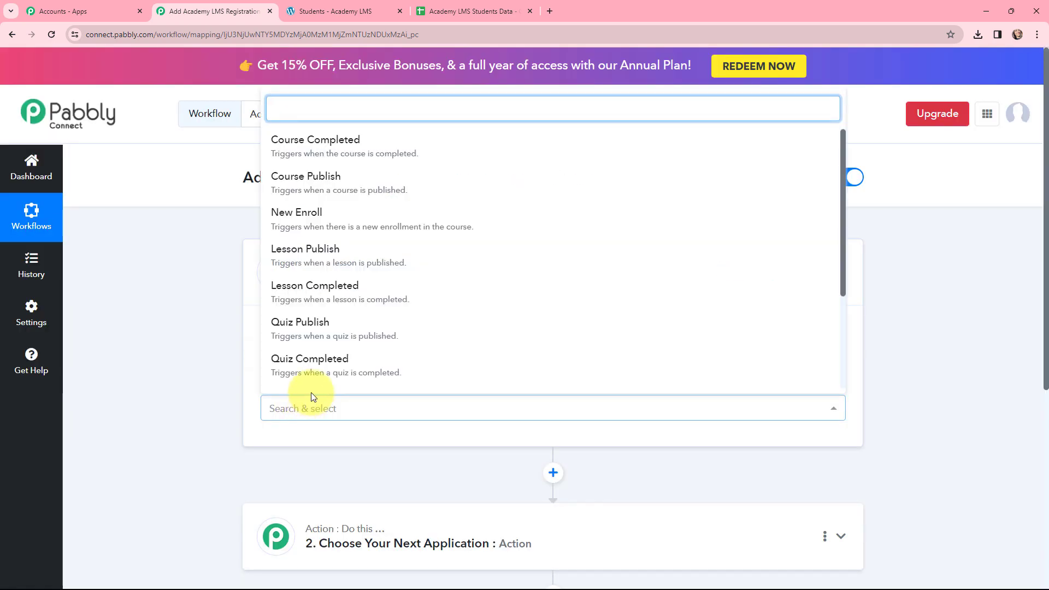
pyautogui.scroll(-1, 351, 286)
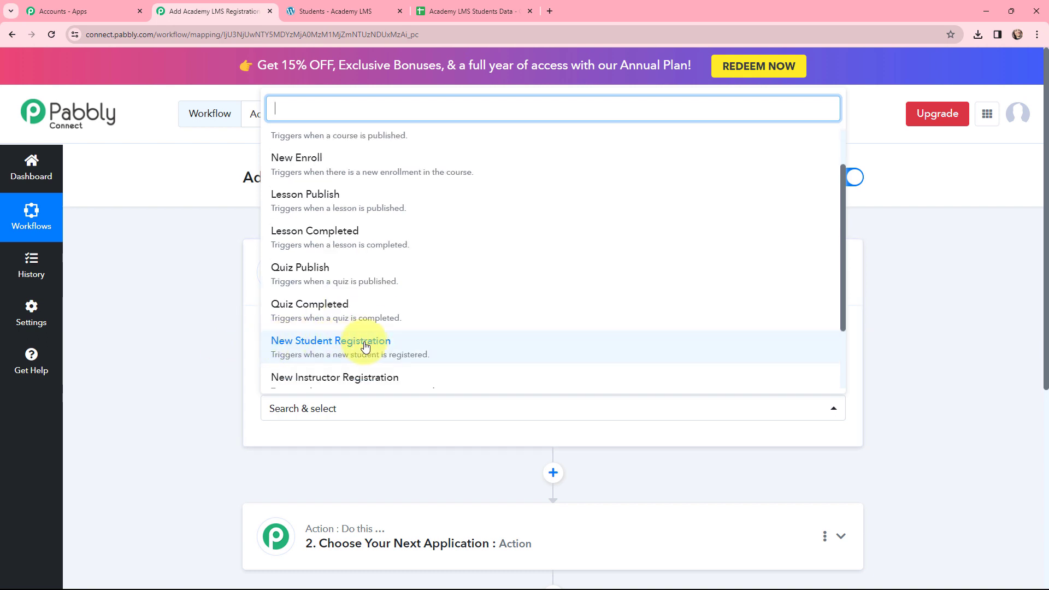
pyautogui.click(405, 346)
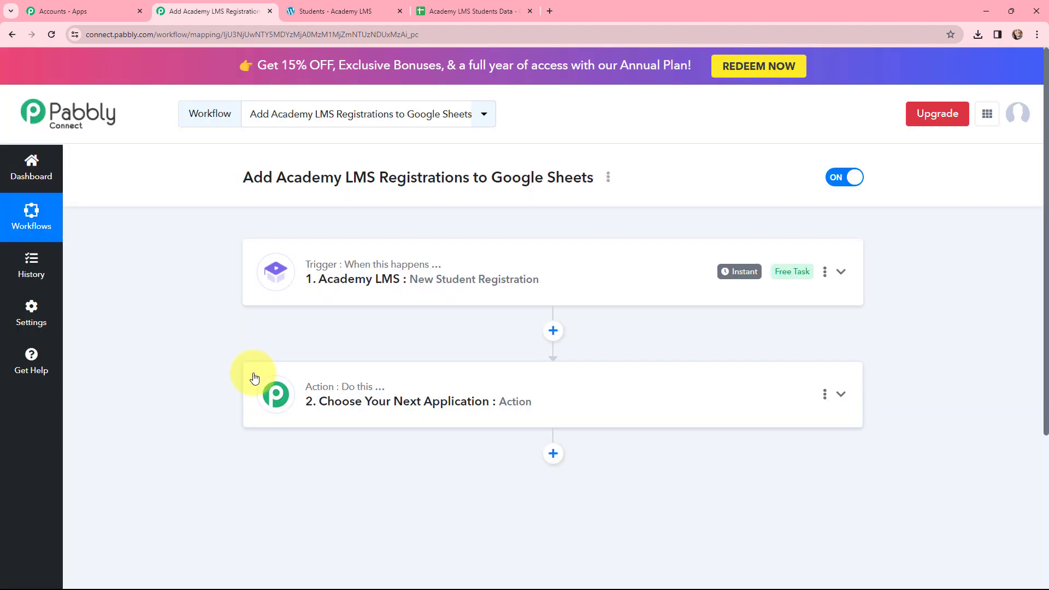
# - Set the workflow action to Google Sheets with the Add New Row event and collapse the action step
pyautogui.click(255, 377)
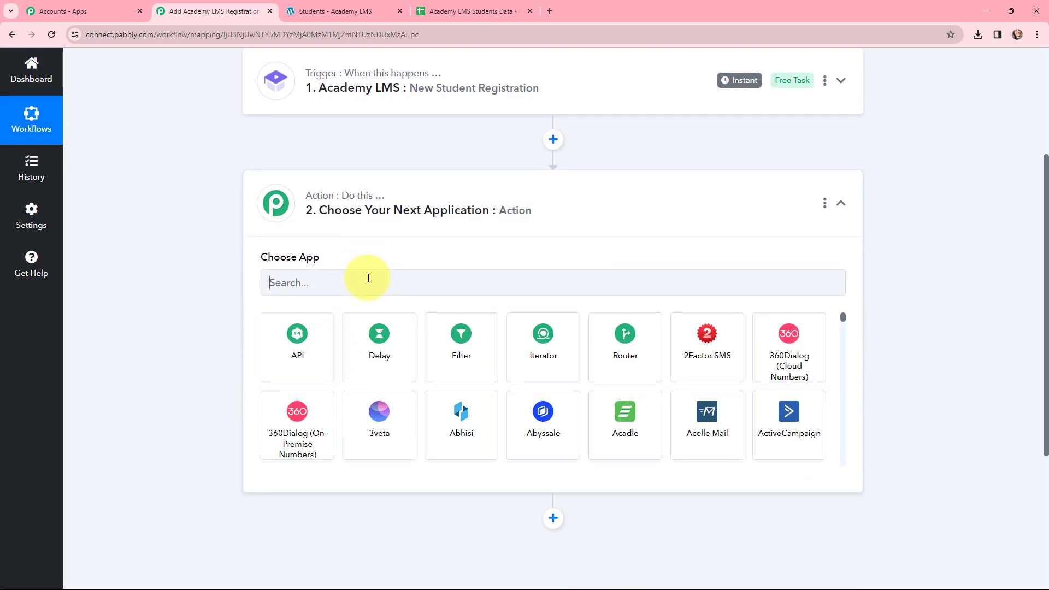
pyautogui.click(368, 278)
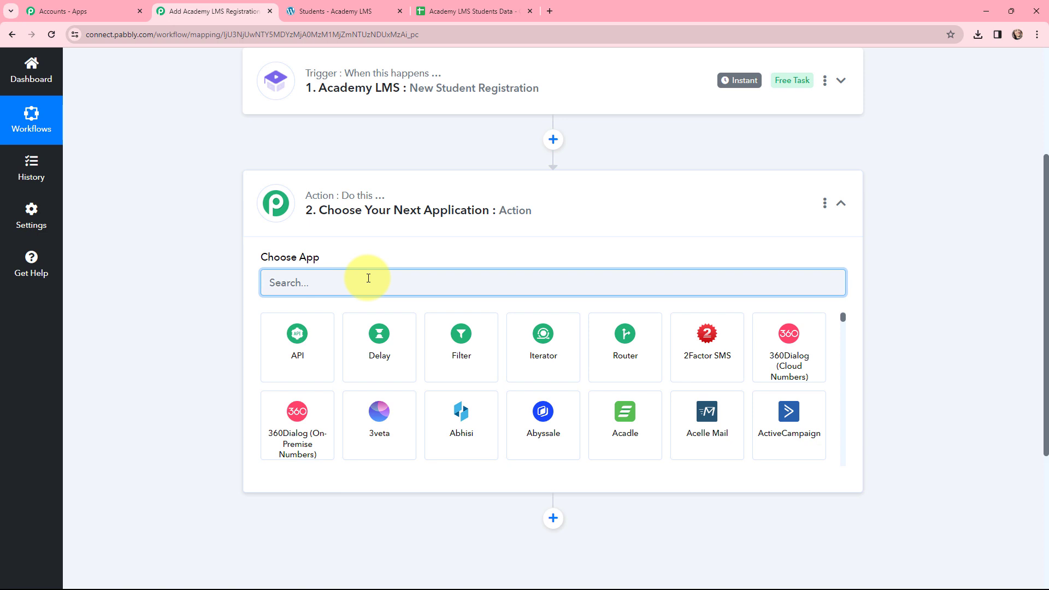
pyautogui.write('g')
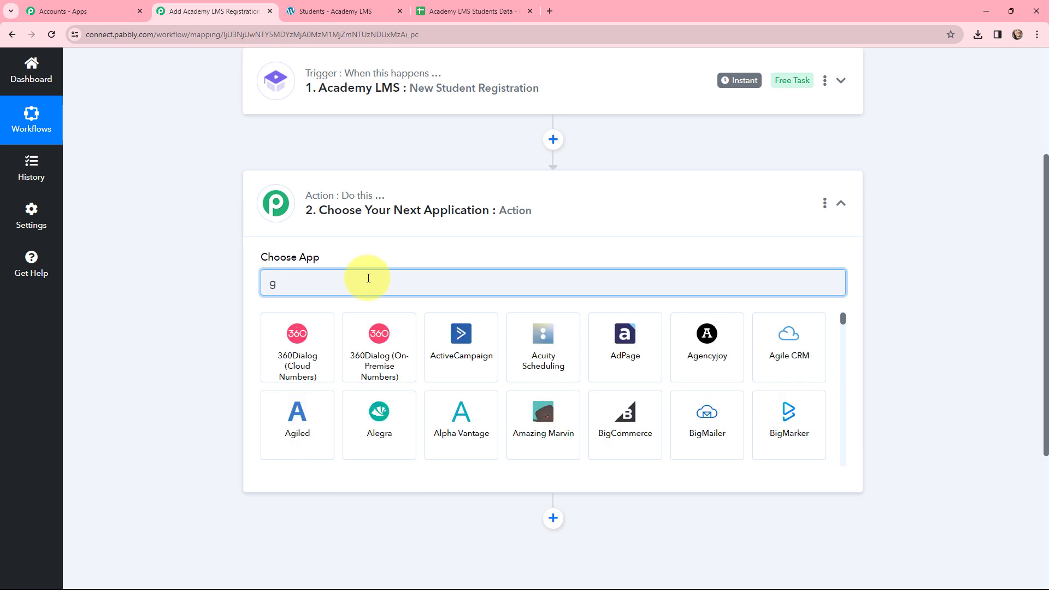
pyautogui.write('oogle ')
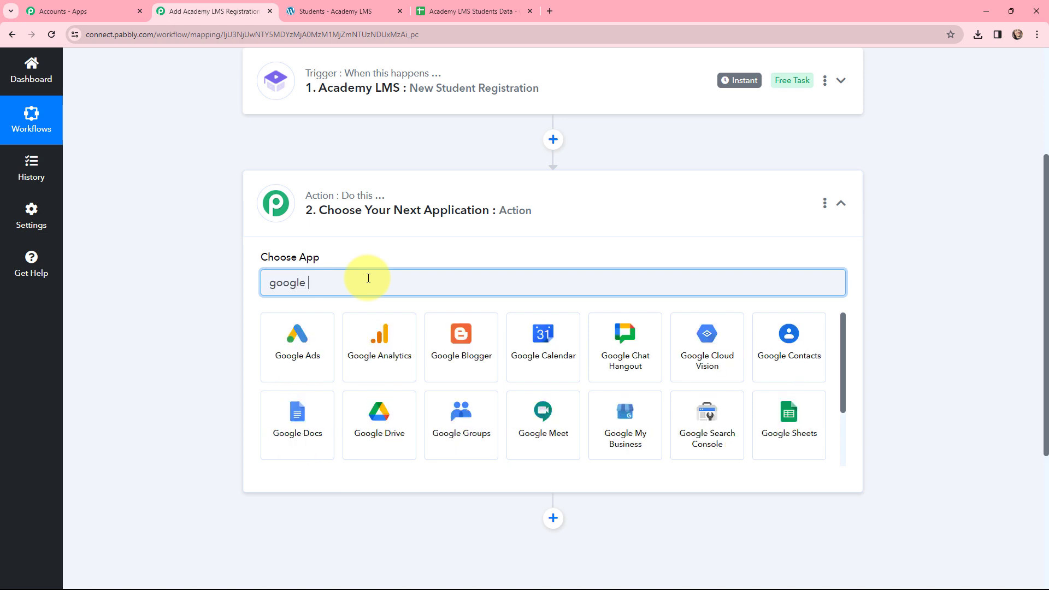
pyautogui.write('s')
pyautogui.click(370, 347)
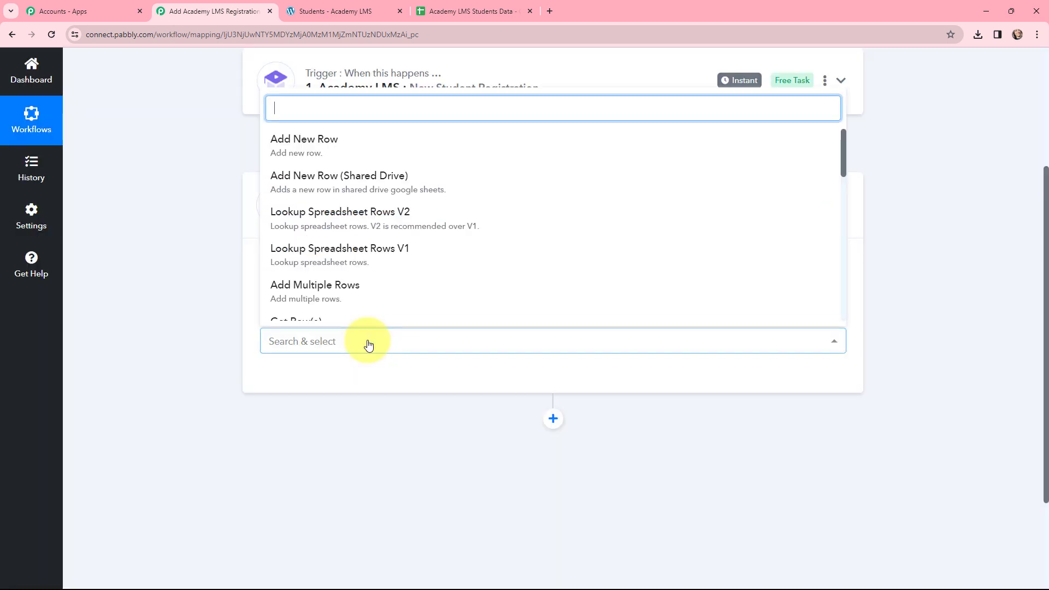
pyautogui.click(283, 143)
pyautogui.click(257, 200)
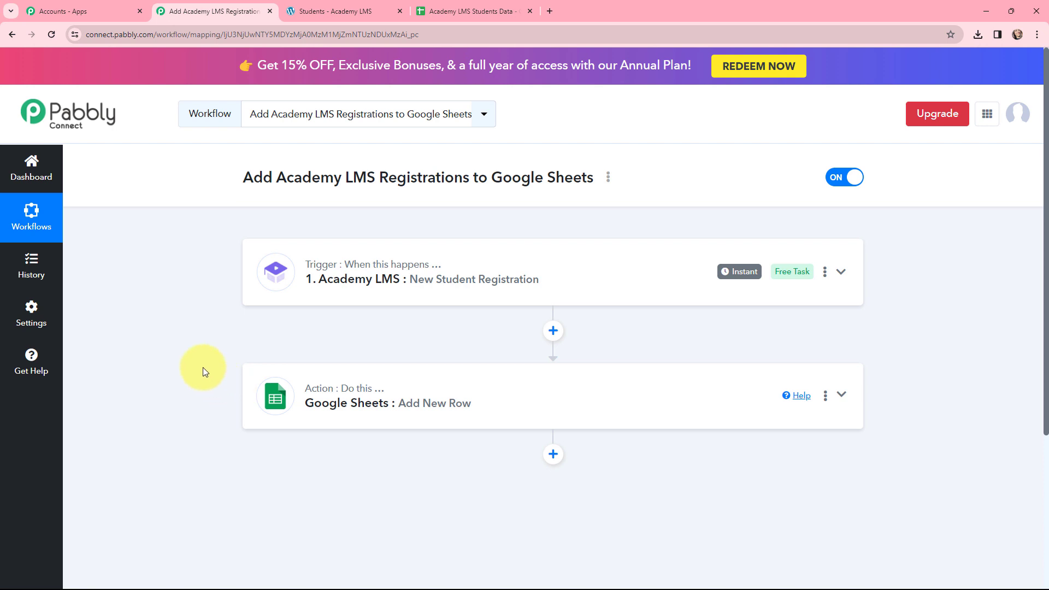
# - Expand the Academy LMS trigger and examine its webhook URL and setup instructions
pyautogui.click(267, 261)
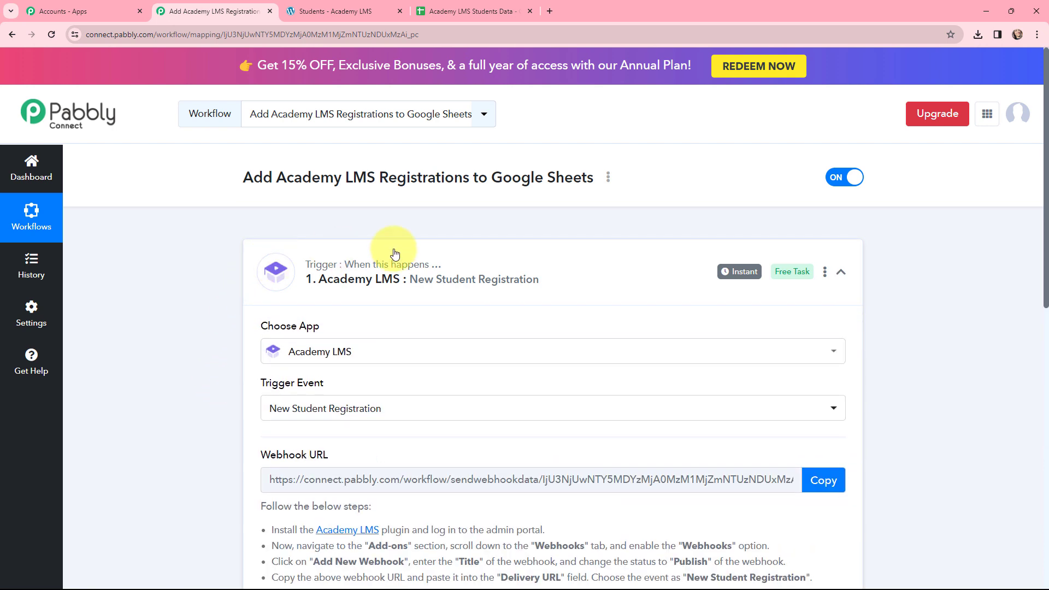
pyautogui.scroll(-3, 395, 253)
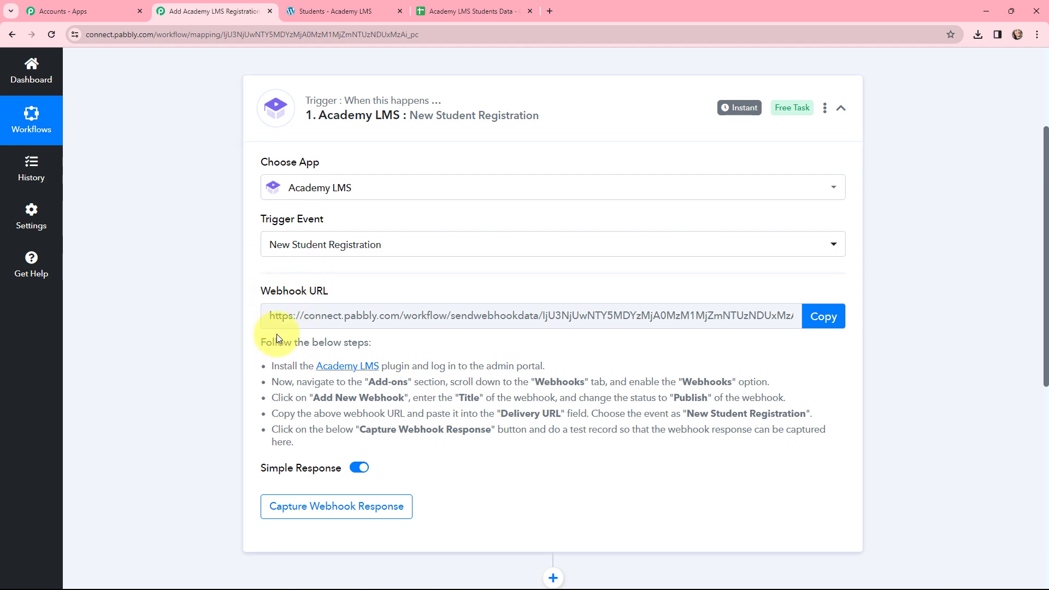
pyautogui.moveTo(252, 341); pyautogui.dragTo(342, 436)
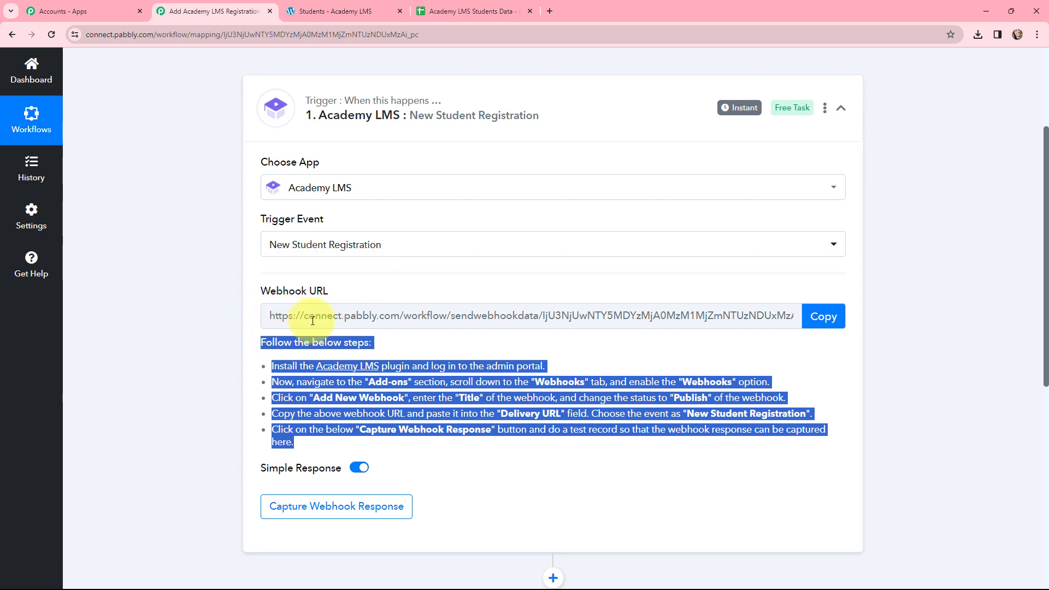
pyautogui.click(204, 313)
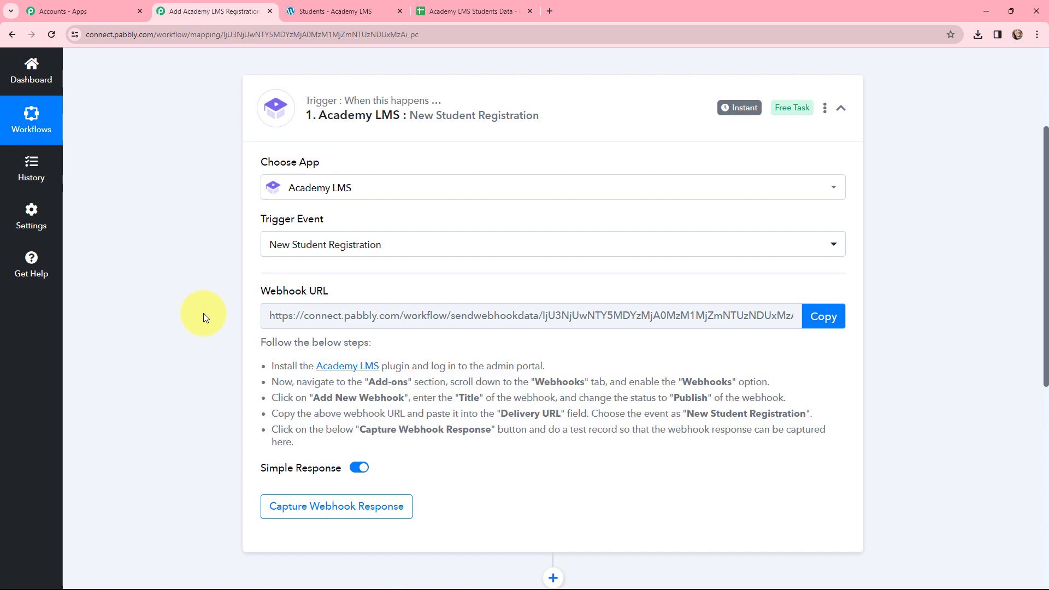
# - Switch to the WordPress admin, find the Webhooks add-on among the Academy LMS add-ons and open the Webhooks page
pyautogui.click(298, 11)
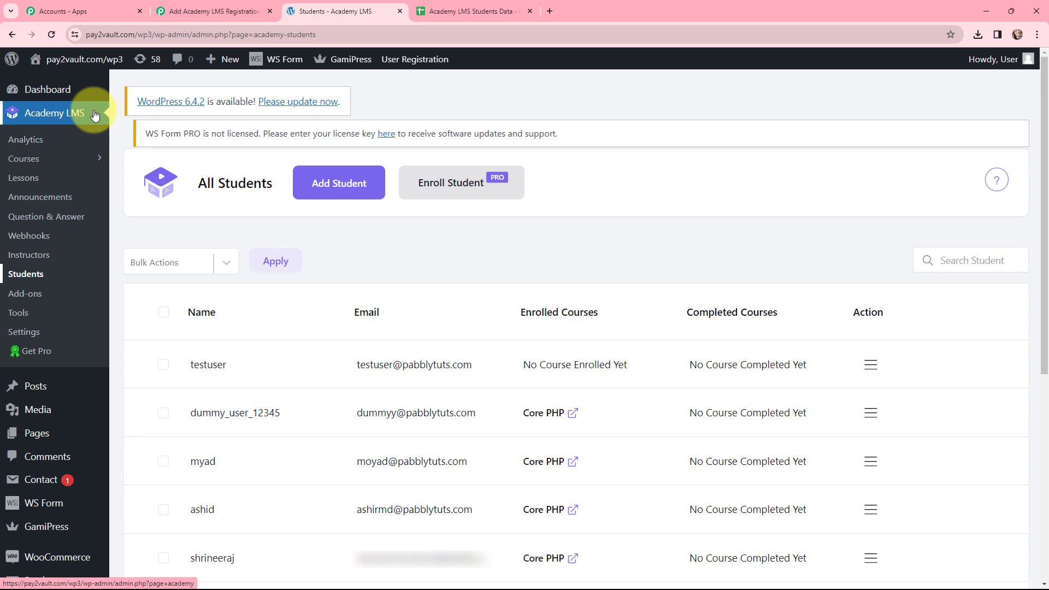
pyautogui.click(28, 293)
pyautogui.scroll(-20, 392, 218)
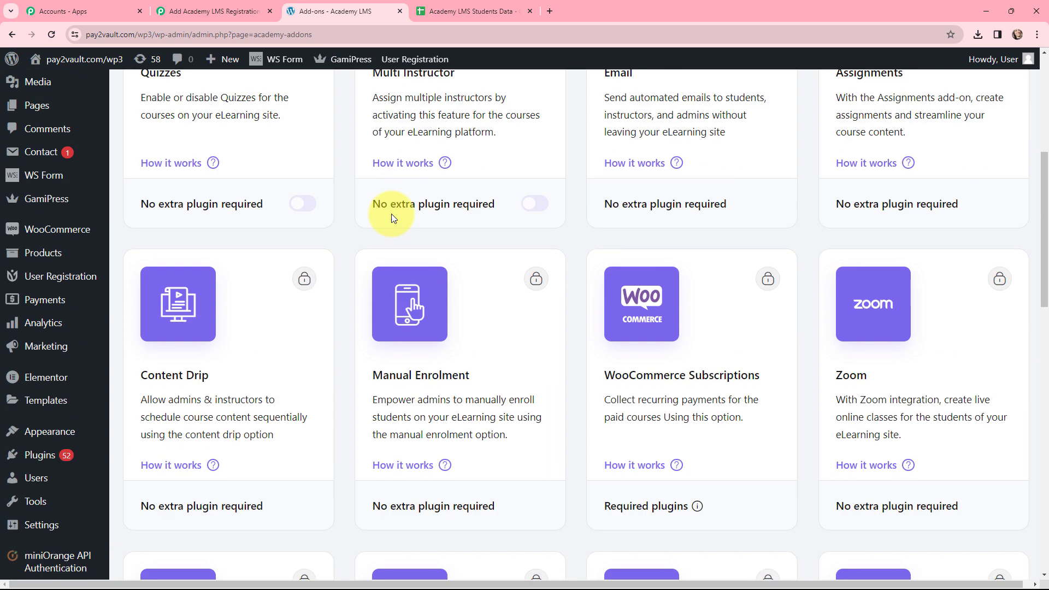
pyautogui.scroll(-1, 391, 218)
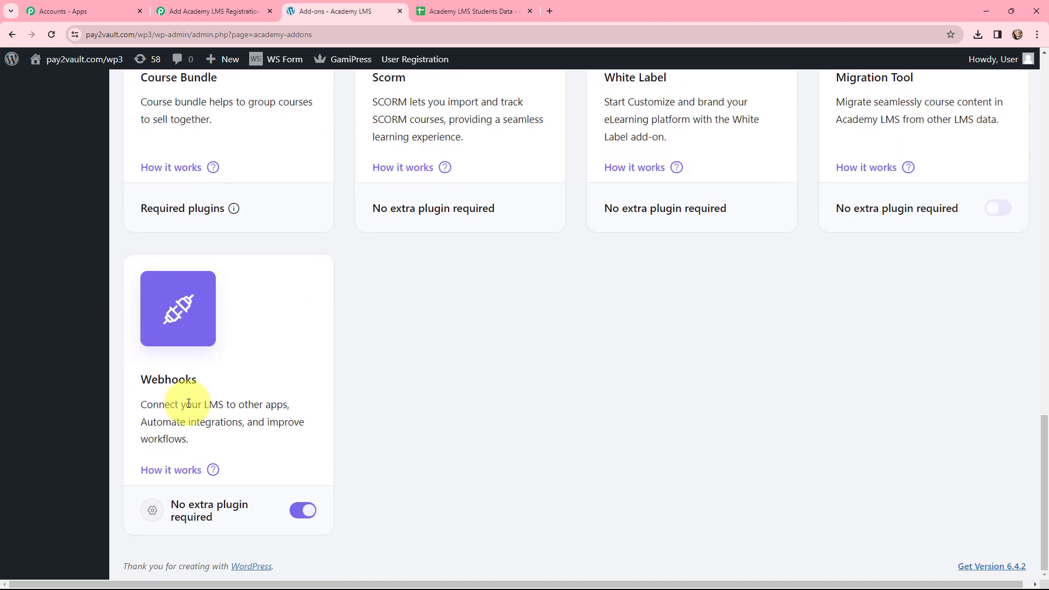
pyautogui.click(199, 485)
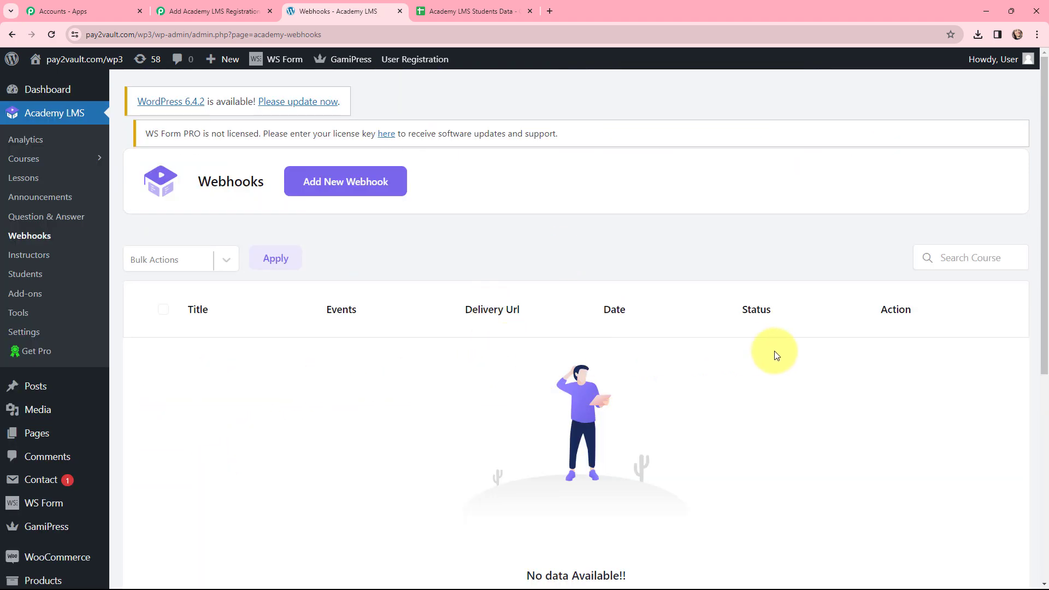
# - Start a new webhook titled "new" with status Publish and the New Student Registration event
pyautogui.click(335, 186)
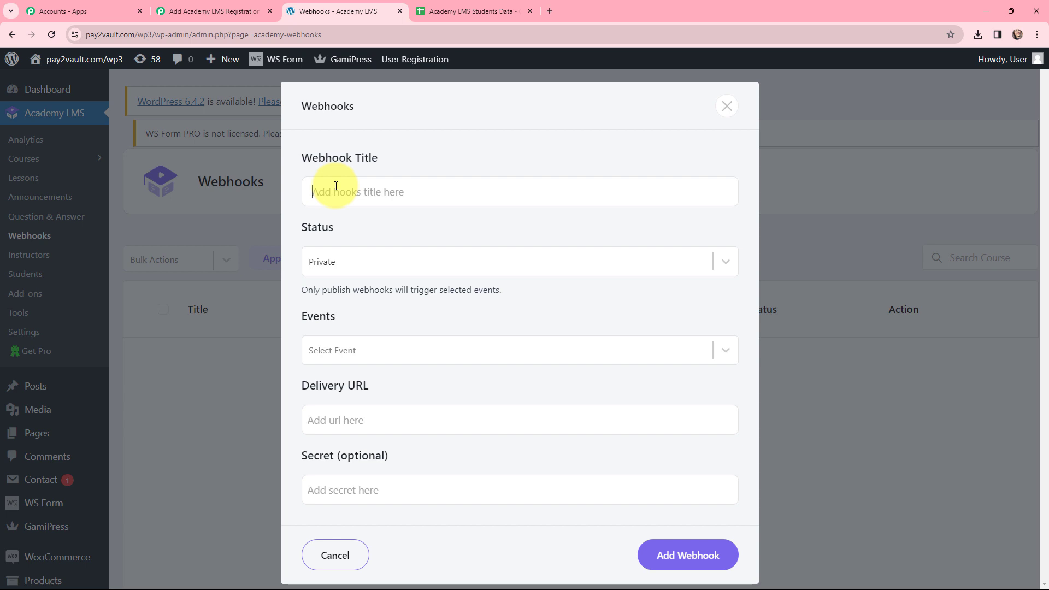
pyautogui.click(336, 186)
pyautogui.write('new')
pyautogui.click(359, 271)
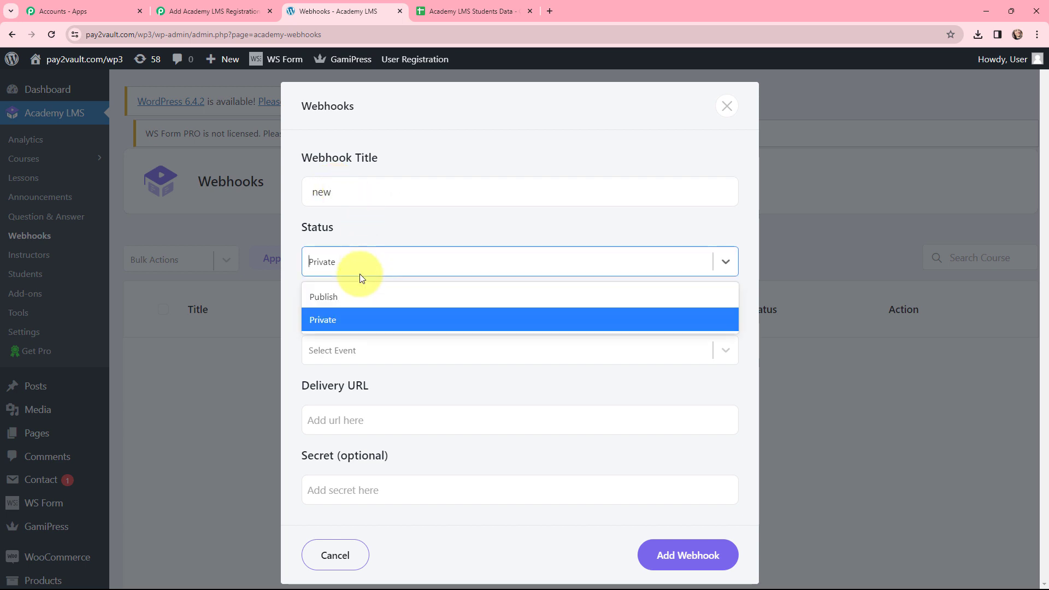
pyautogui.click(341, 296)
pyautogui.click(335, 354)
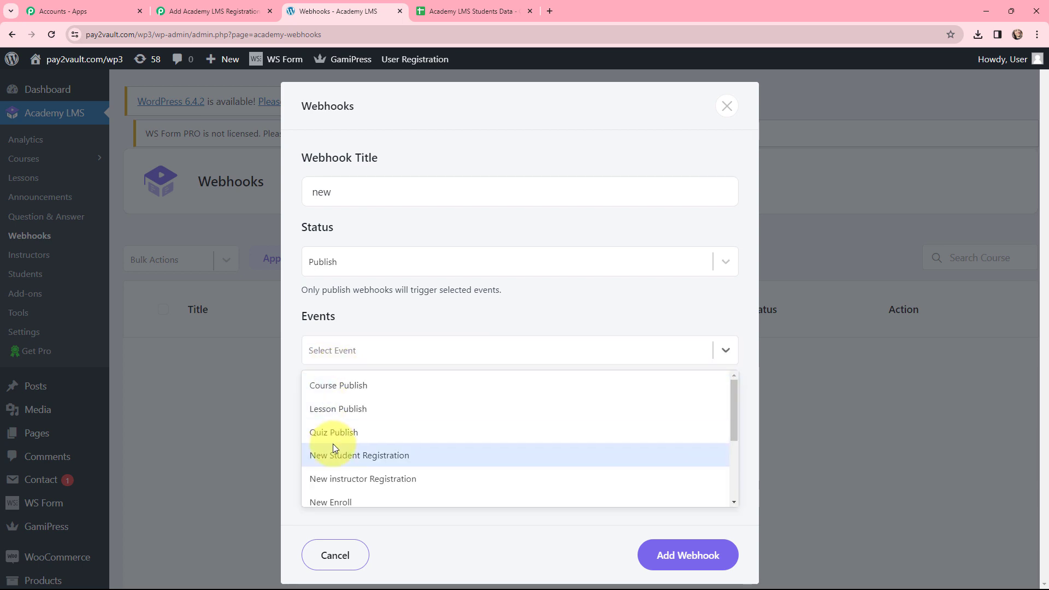
pyautogui.scroll(-1, 332, 444)
pyautogui.scroll(1, 377, 449)
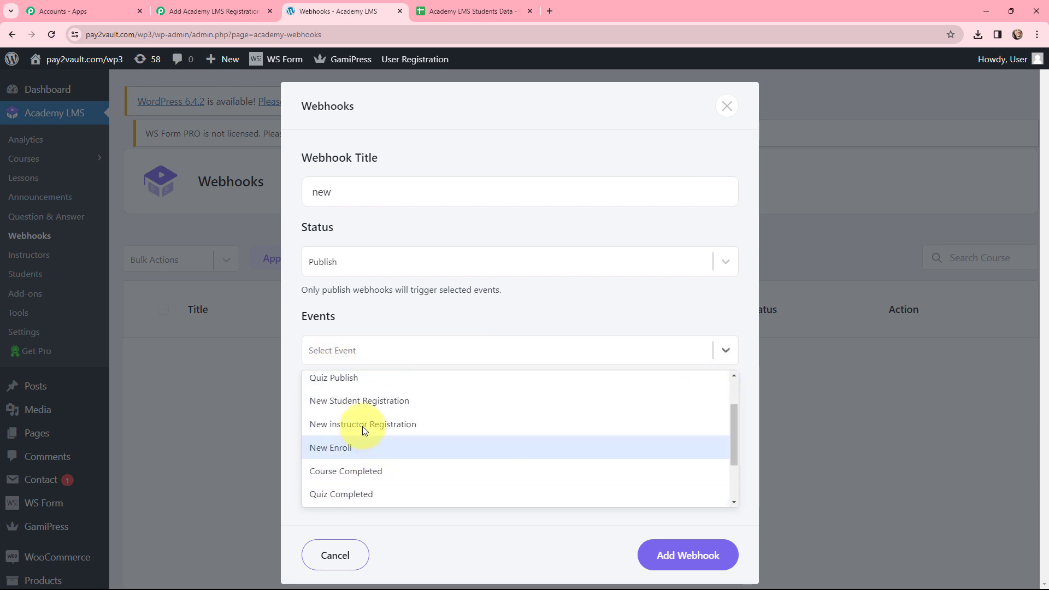
pyautogui.click(397, 406)
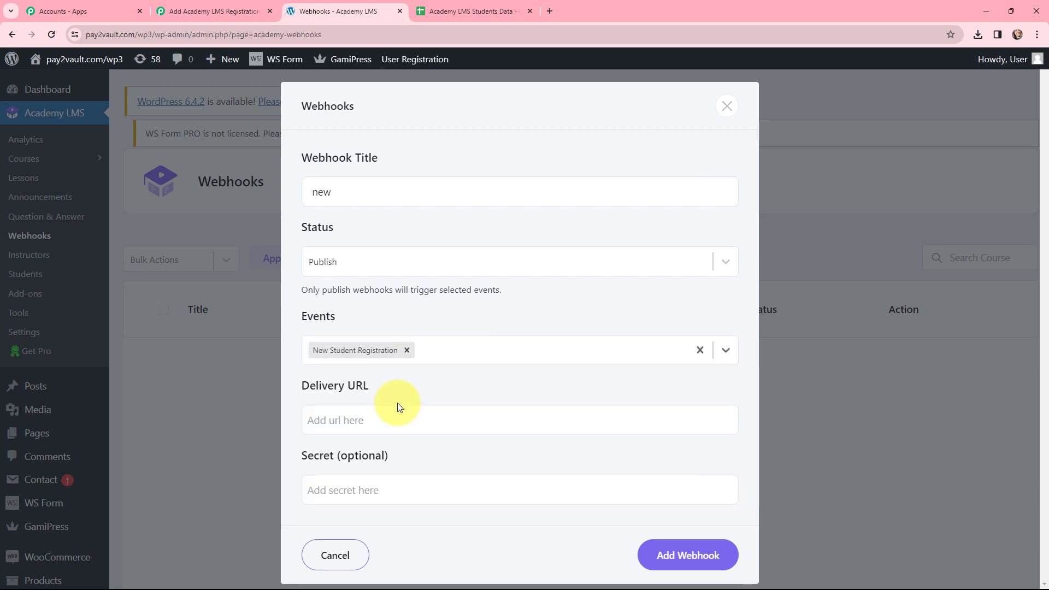
# - Copy the Academy LMS trigger's webhook URL from Pabbly Connect, use it as the new webhook's delivery URL in WordPress, and add the webhook
pyautogui.click(370, 422)
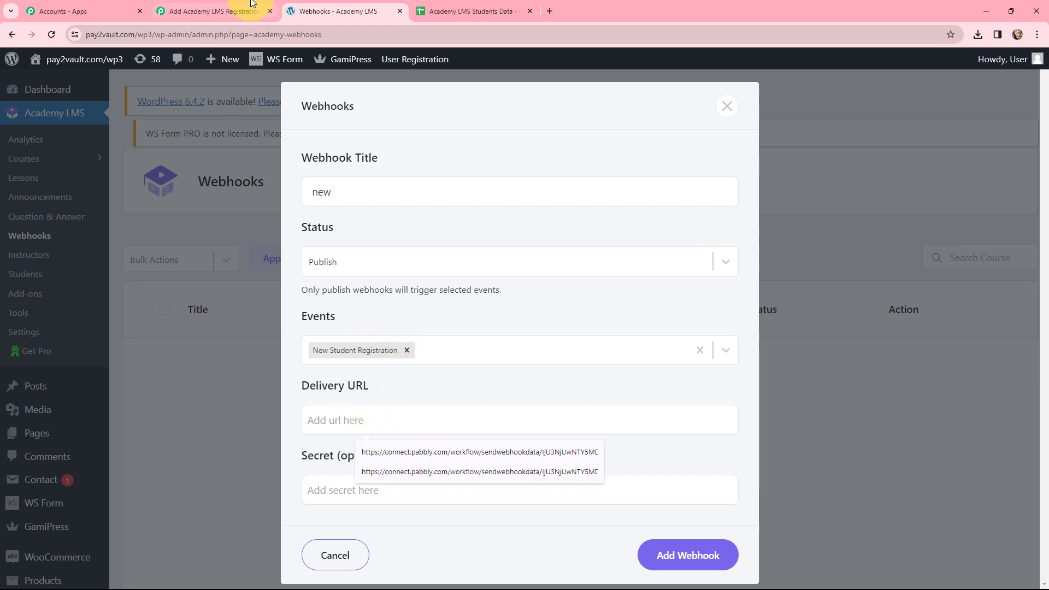
pyautogui.click(240, 11)
pyautogui.click(823, 316)
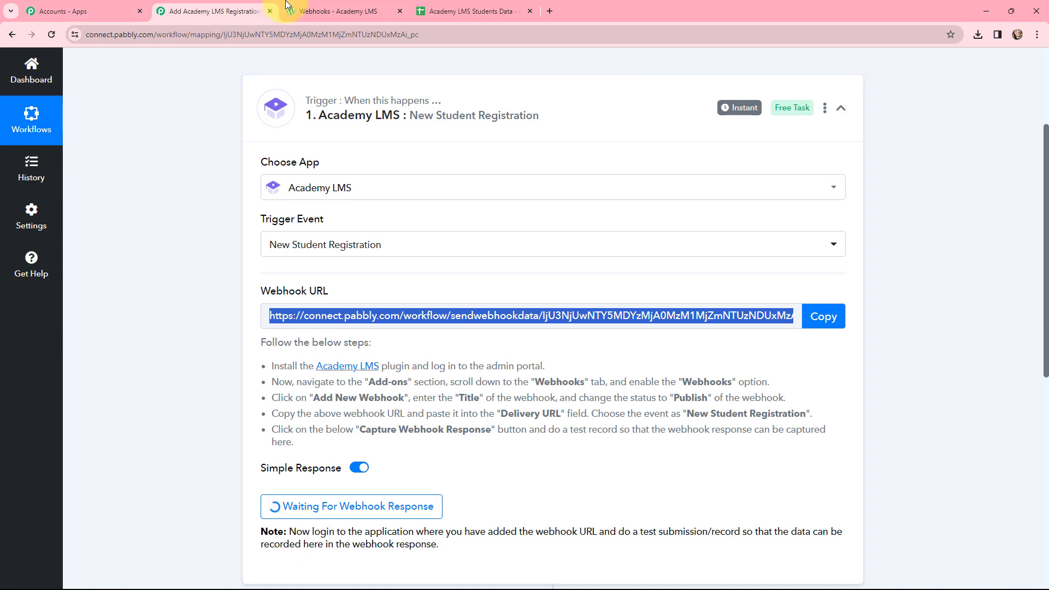
pyautogui.click(301, 11)
pyautogui.click(367, 431)
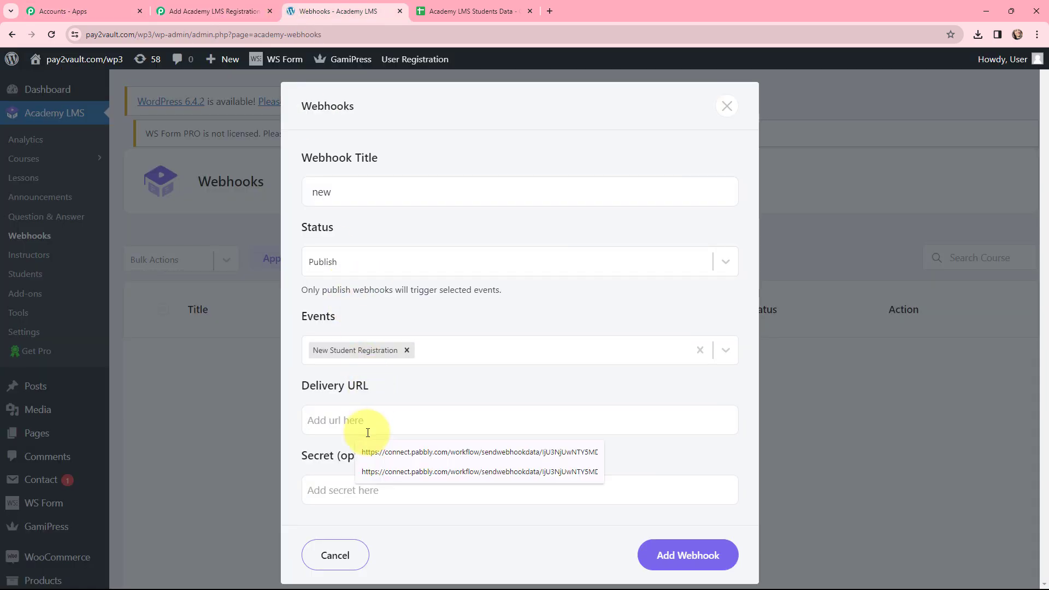
pyautogui.hotkey('ctrl', 'v')
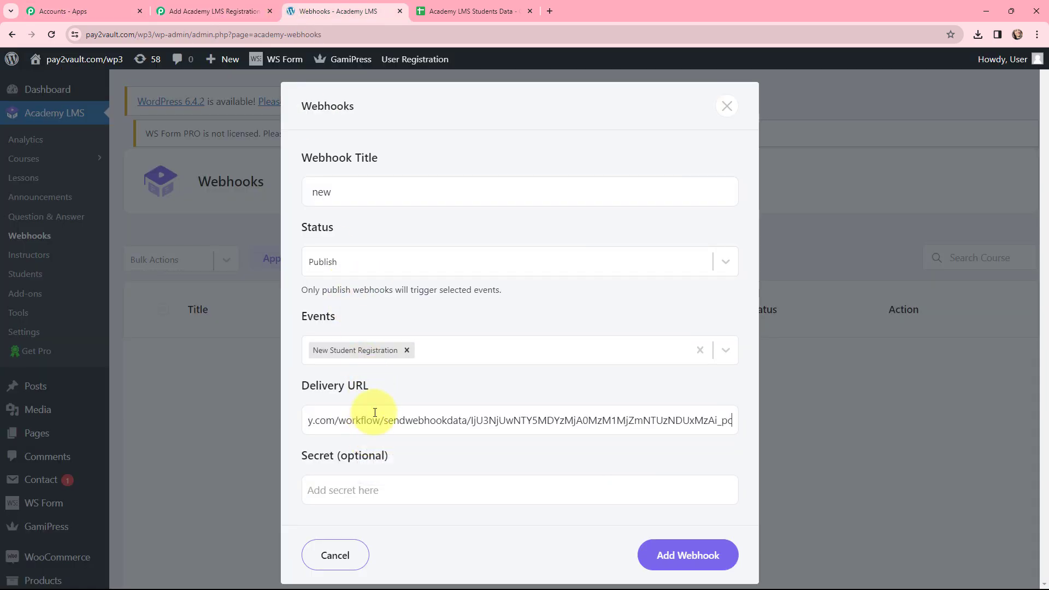
pyautogui.click(703, 557)
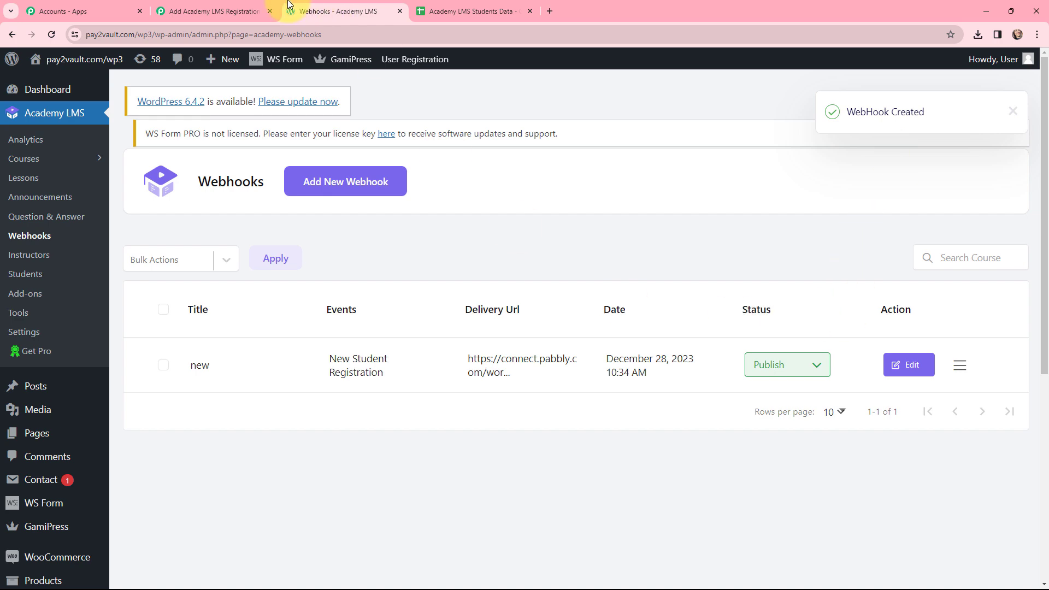
# - Check the trigger's webhook capture status in Pabbly Connect, and review the Academy LMS course list in the WordPress admin
pyautogui.click(213, 11)
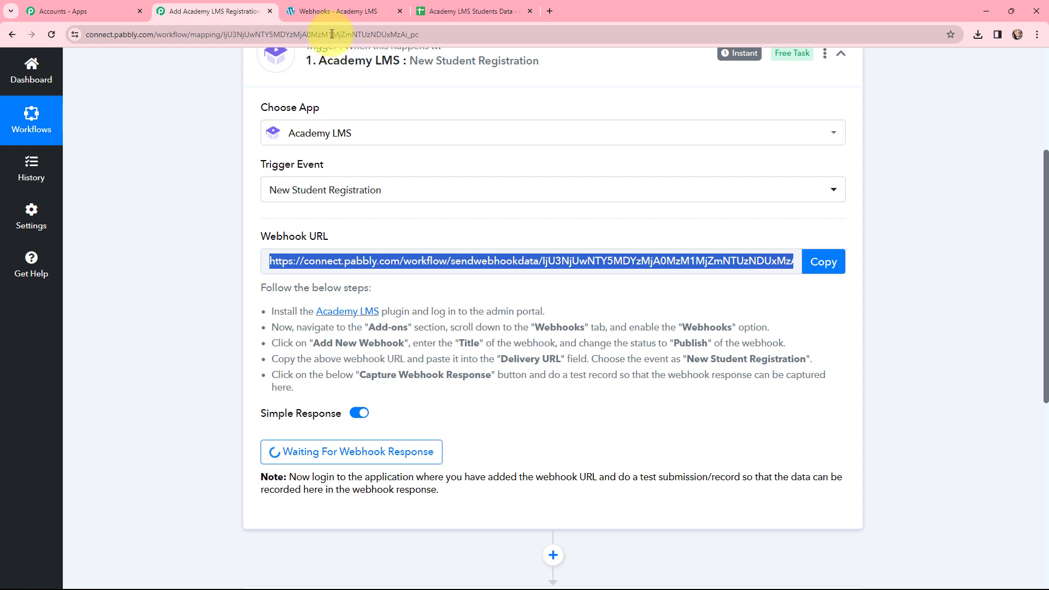
pyautogui.click(330, 8)
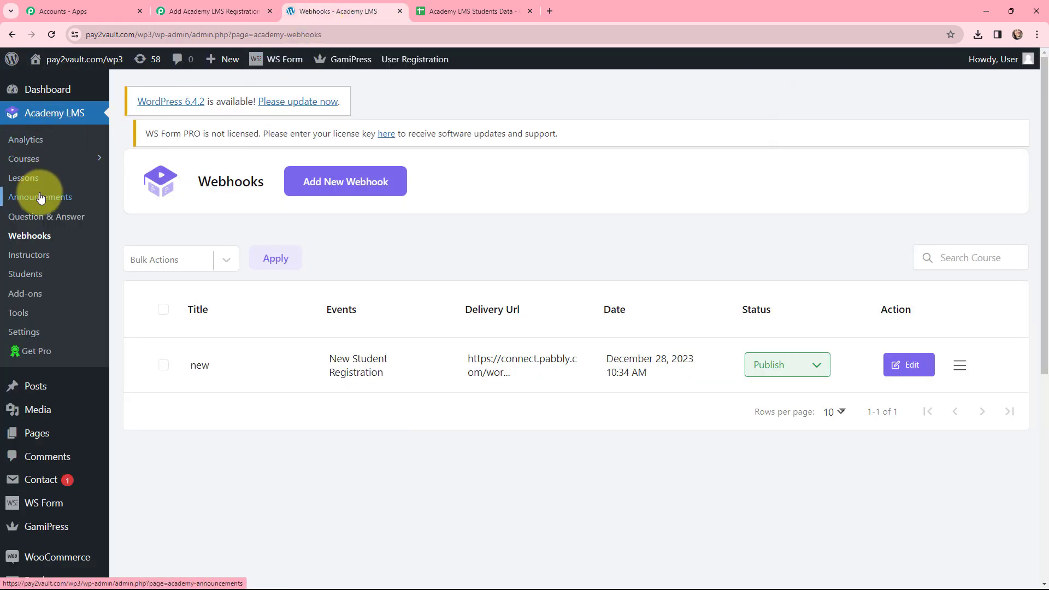
pyautogui.click(38, 158)
pyautogui.scroll(-3, 457, 218)
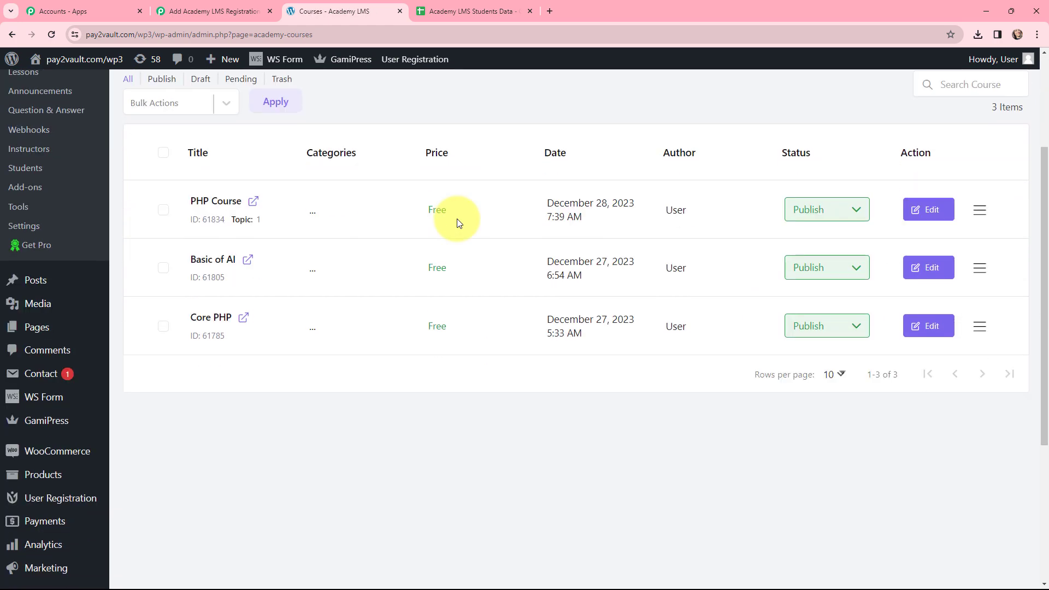
pyautogui.scroll(2, 456, 218)
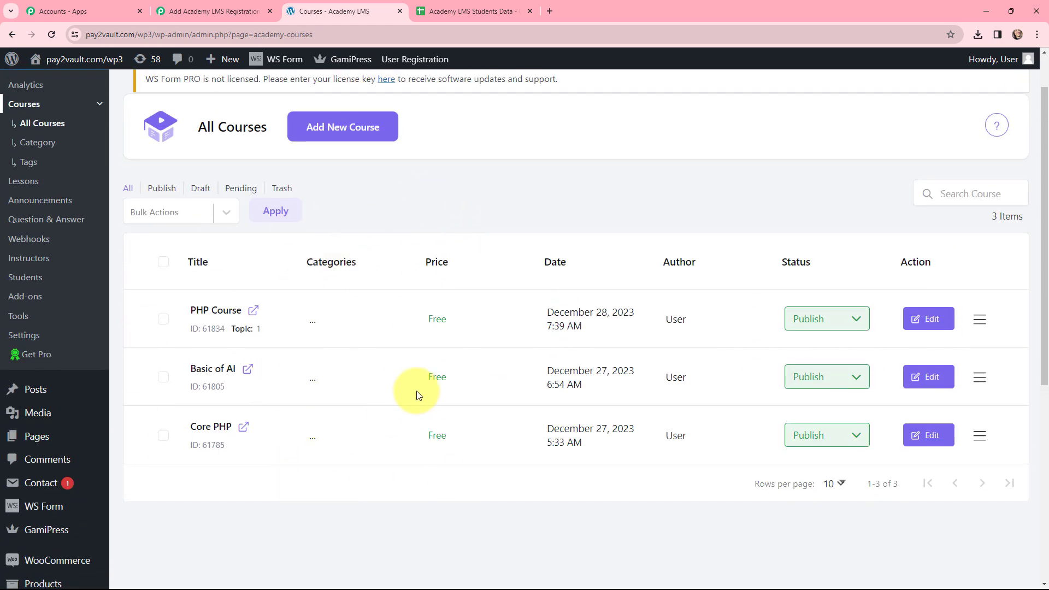
pyautogui.scroll(1, 420, 262)
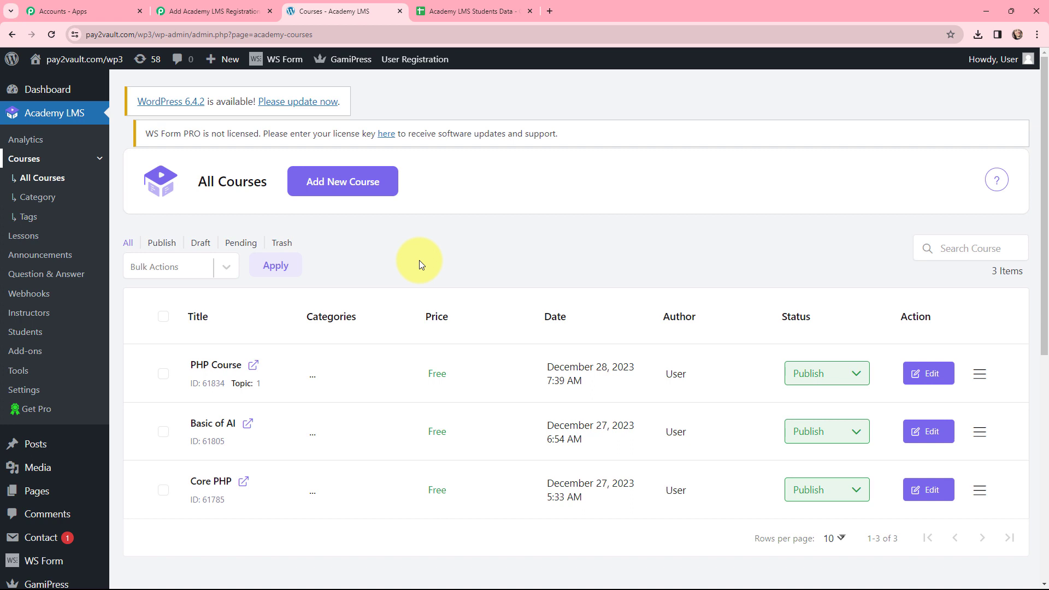
pyautogui.scroll(-1, 418, 259)
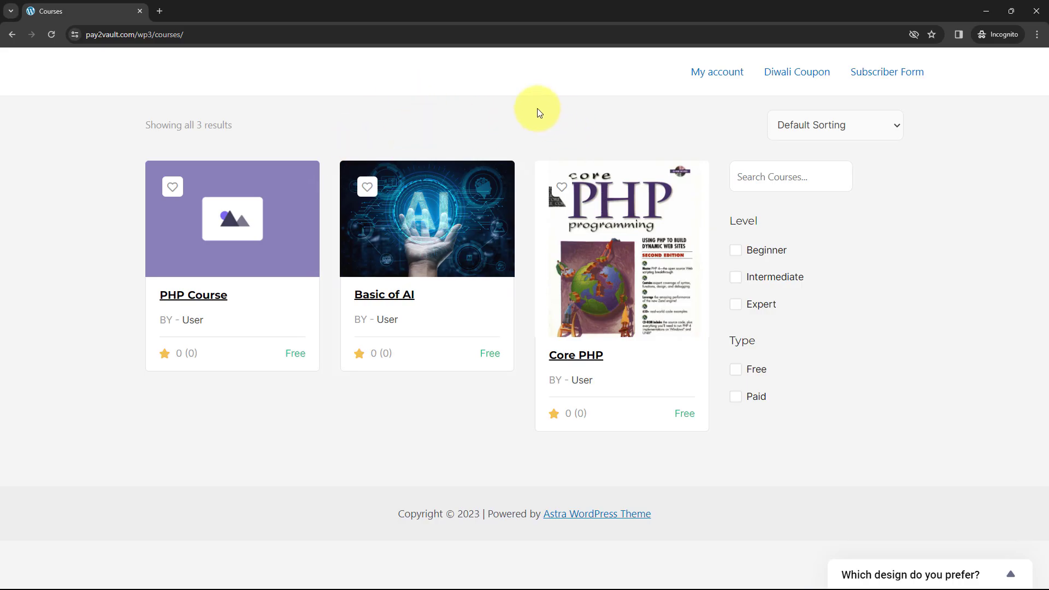
# - From the public courses page in the incognito window, start enrolling in the Core PHP course and open the student registration form
pyautogui.click(599, 262)
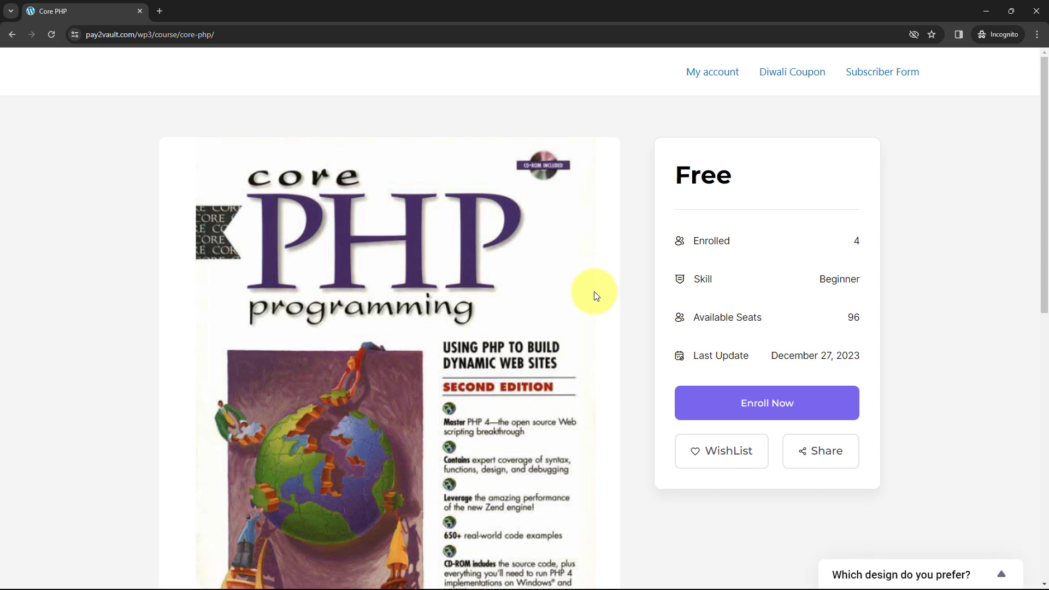
pyautogui.click(778, 404)
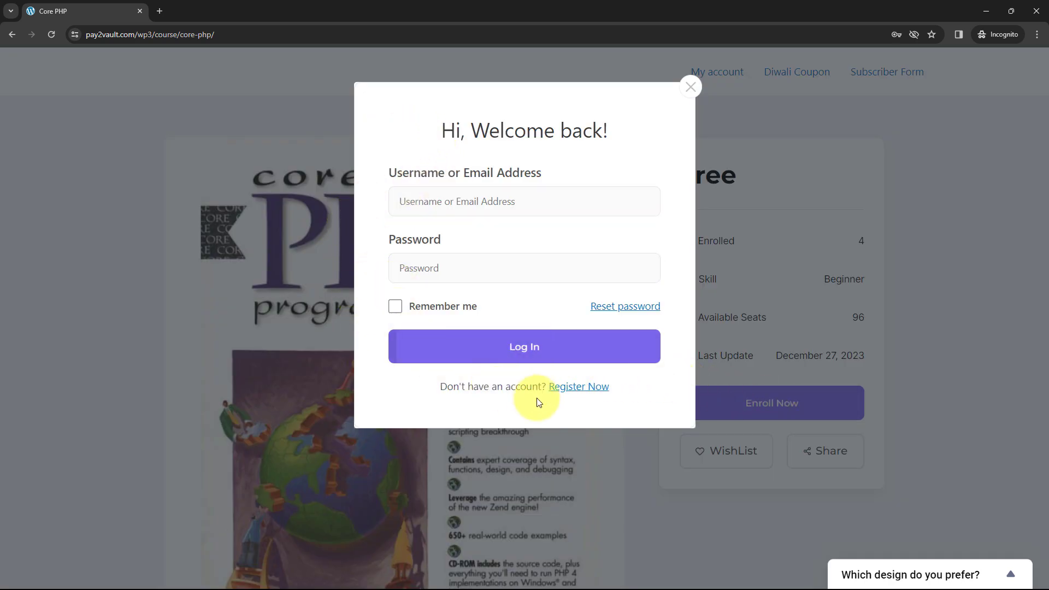
pyautogui.click(424, 206)
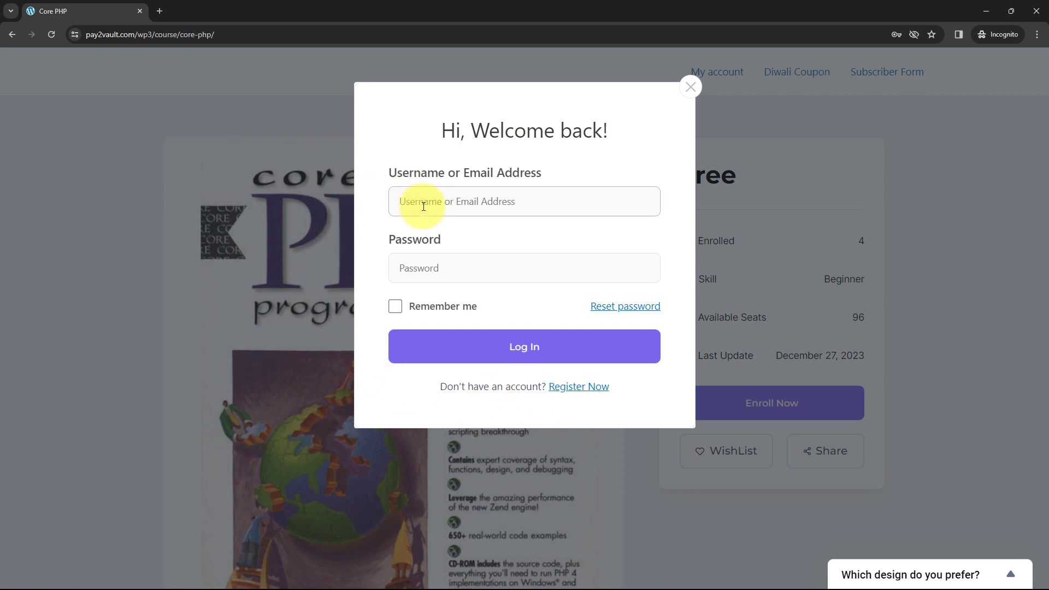
pyautogui.click(579, 389)
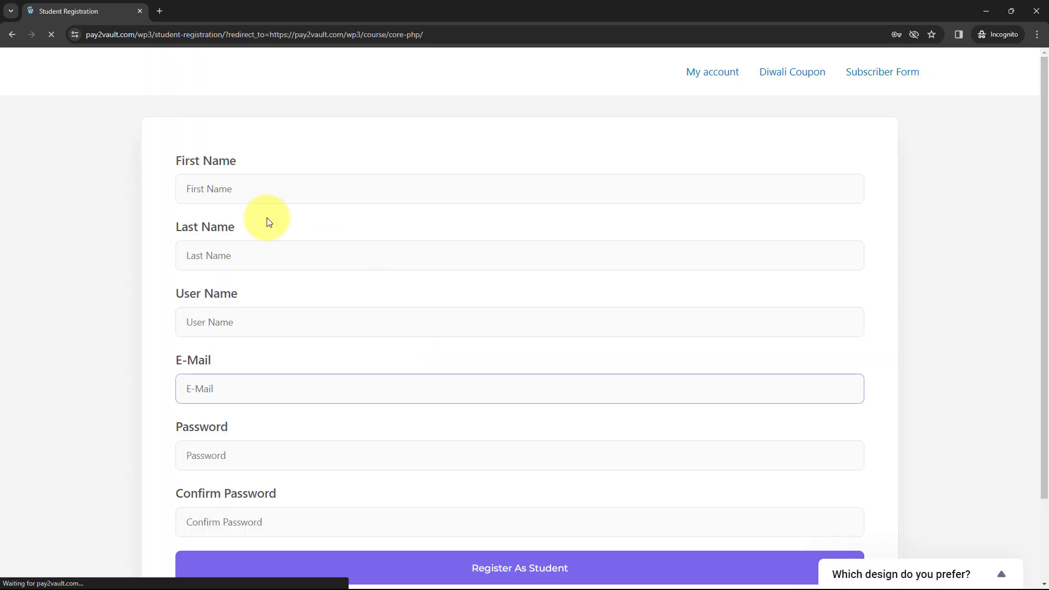
pyautogui.click(208, 195)
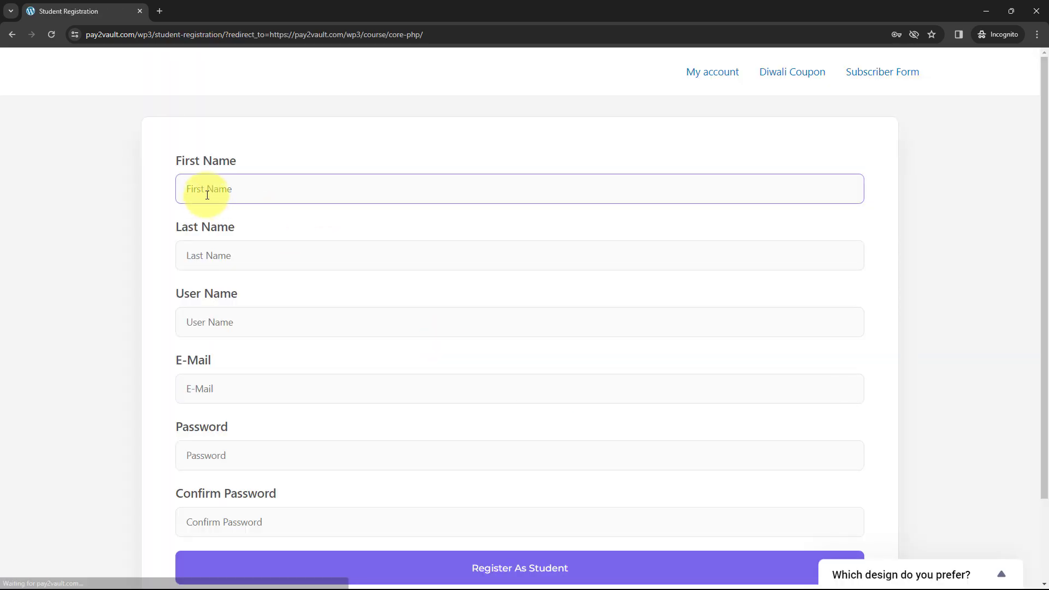
pyautogui.scroll(-1, 323, 150)
pyautogui.click(322, 143)
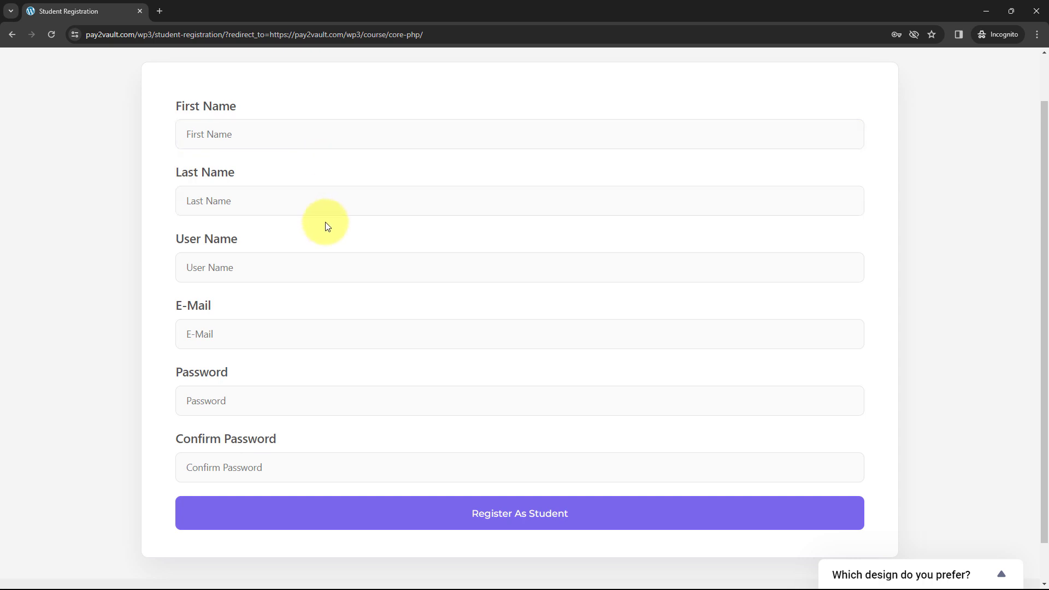
pyautogui.scroll(1, 326, 226)
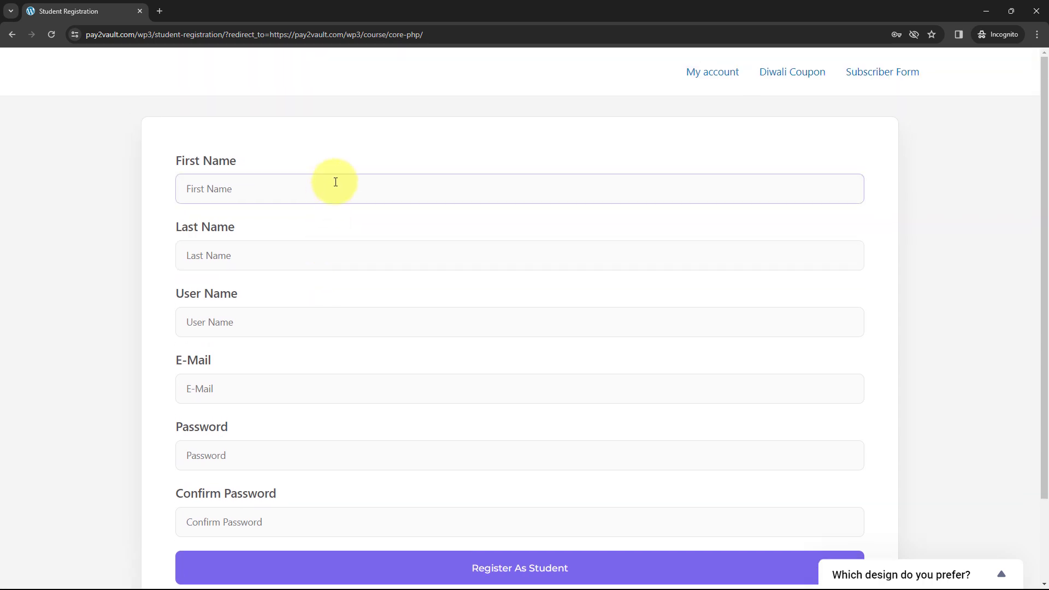
# - Fill in the test student's first name, last name and user name in the registration form
pyautogui.click(246, 192)
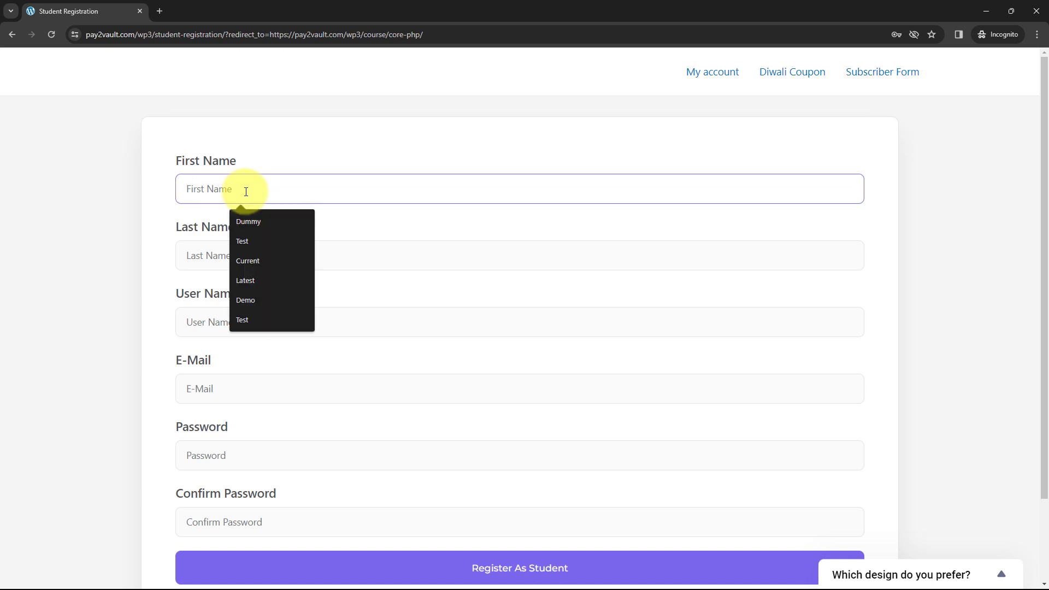
pyautogui.write('Demo')
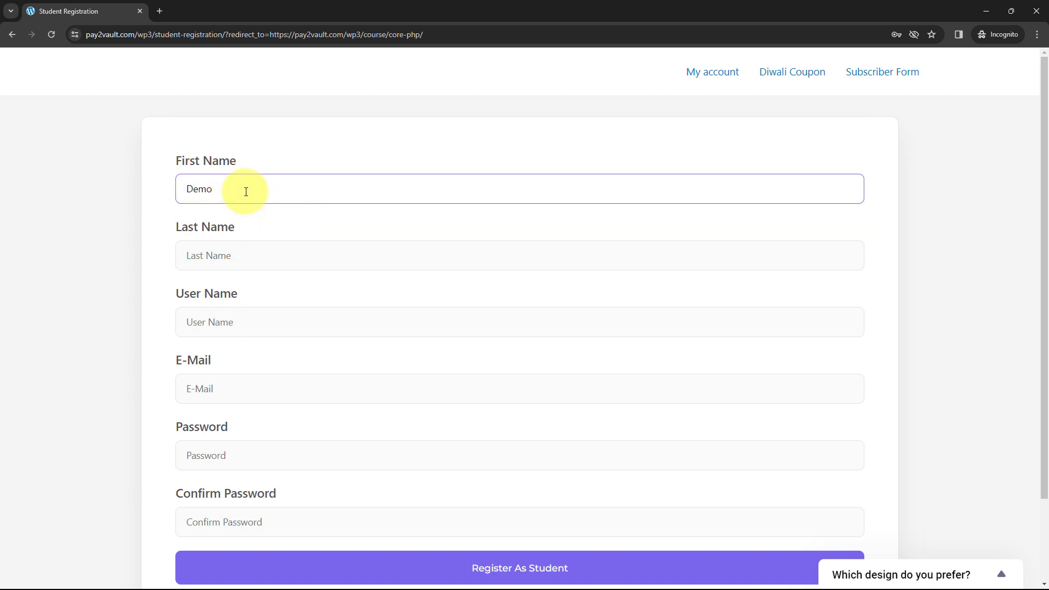
pyautogui.click(237, 252)
pyautogui.click(243, 287)
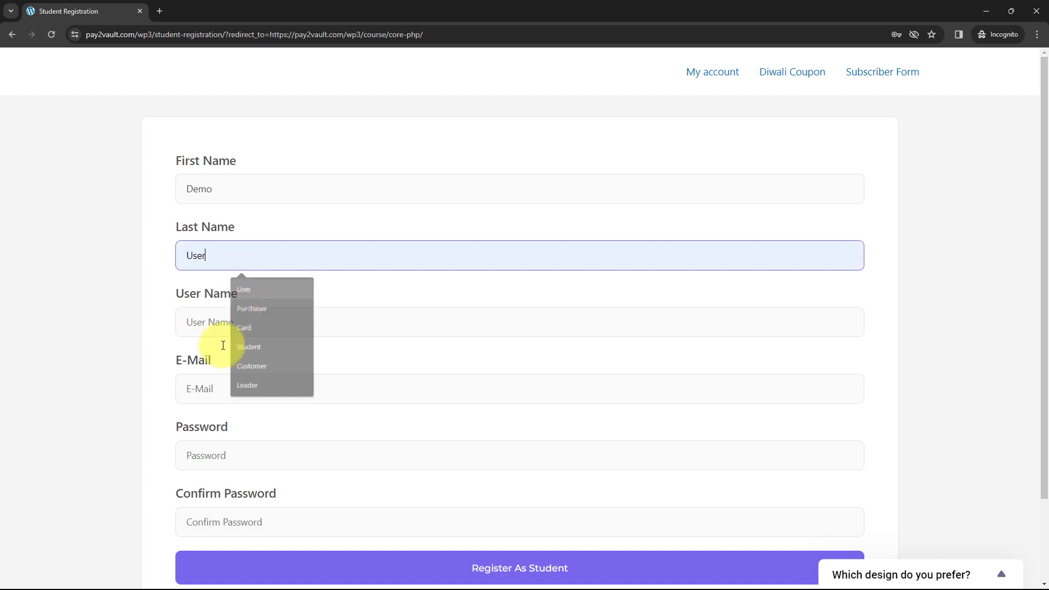
pyautogui.click(227, 335)
pyautogui.write('demo')
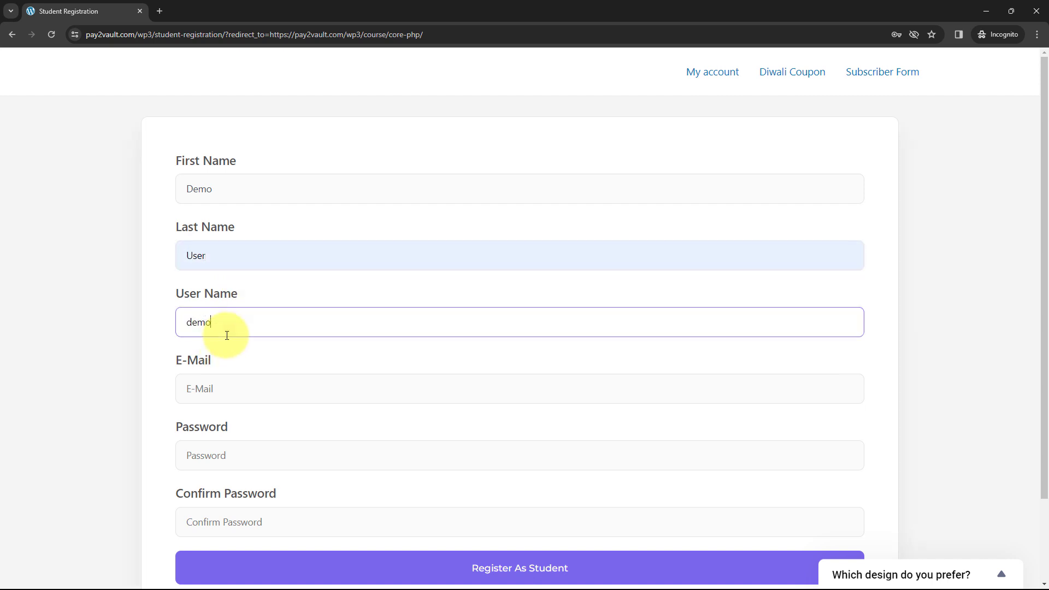
pyautogui.write('user_12')
# - Enter the test student's e-mail, password and password confirmation, and submit the student registration
pyautogui.click(225, 387)
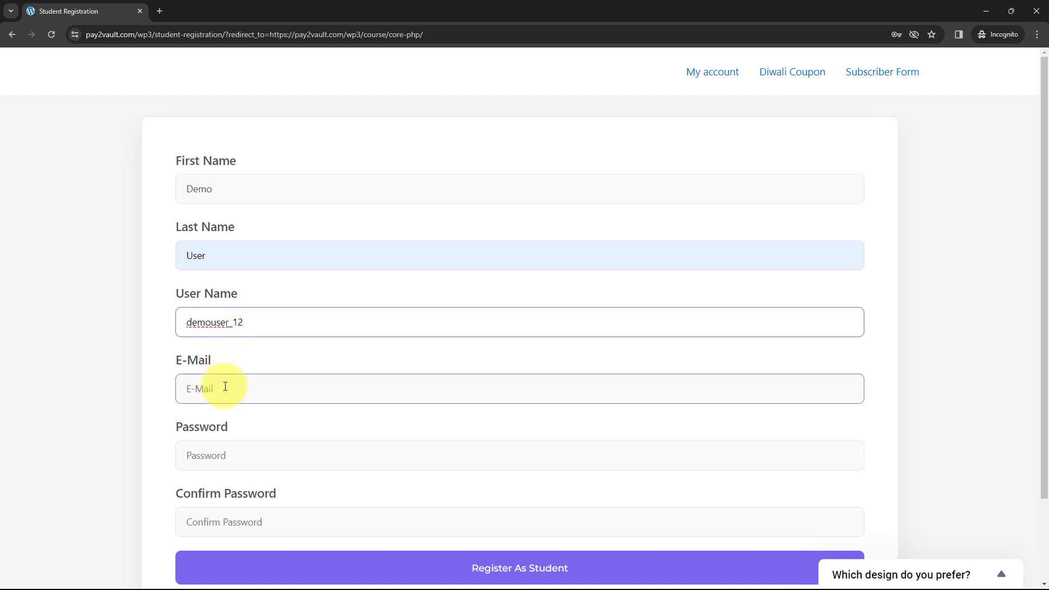
pyautogui.click(225, 386)
pyautogui.click(262, 434)
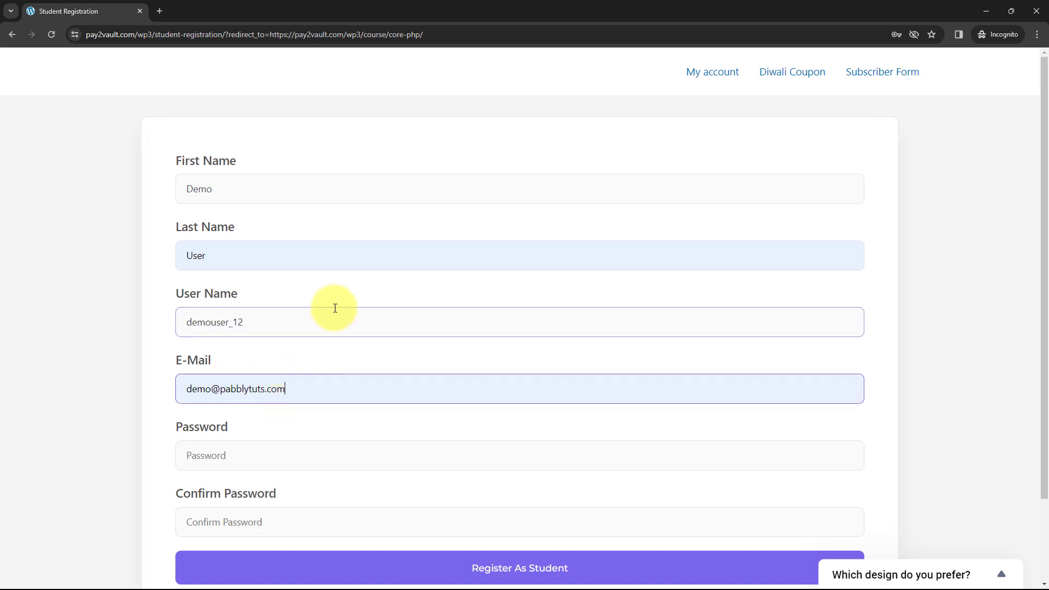
pyautogui.scroll(-2, 335, 307)
pyautogui.click(272, 330)
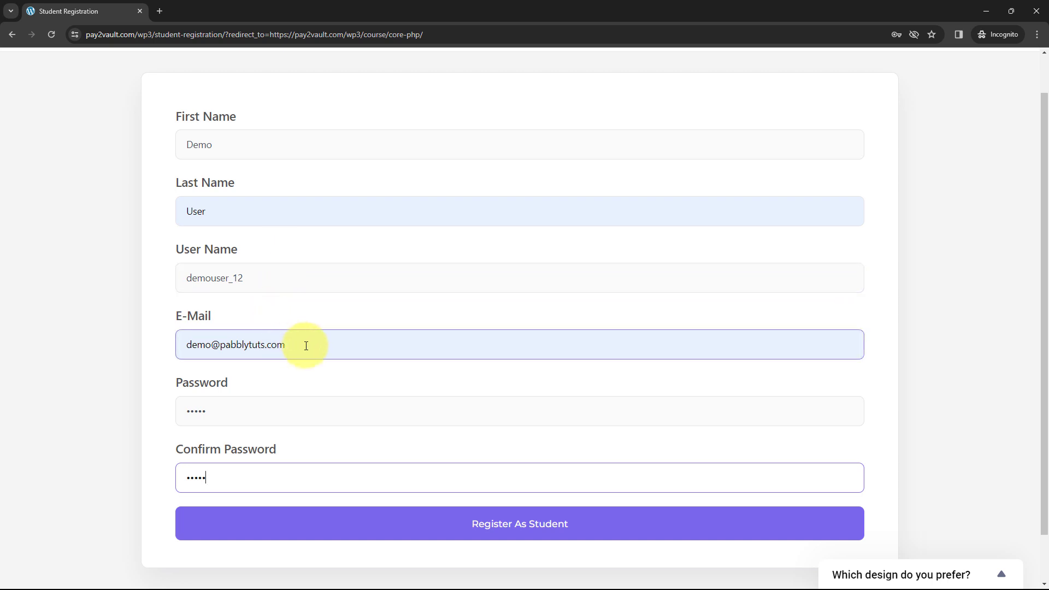
pyautogui.scroll(-1, 307, 330)
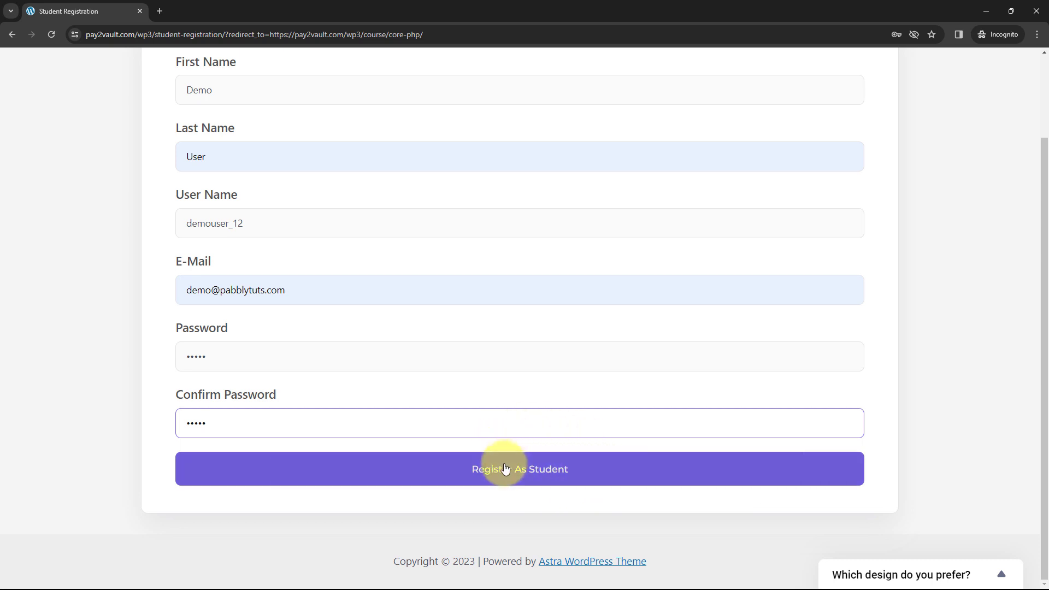
pyautogui.click(526, 472)
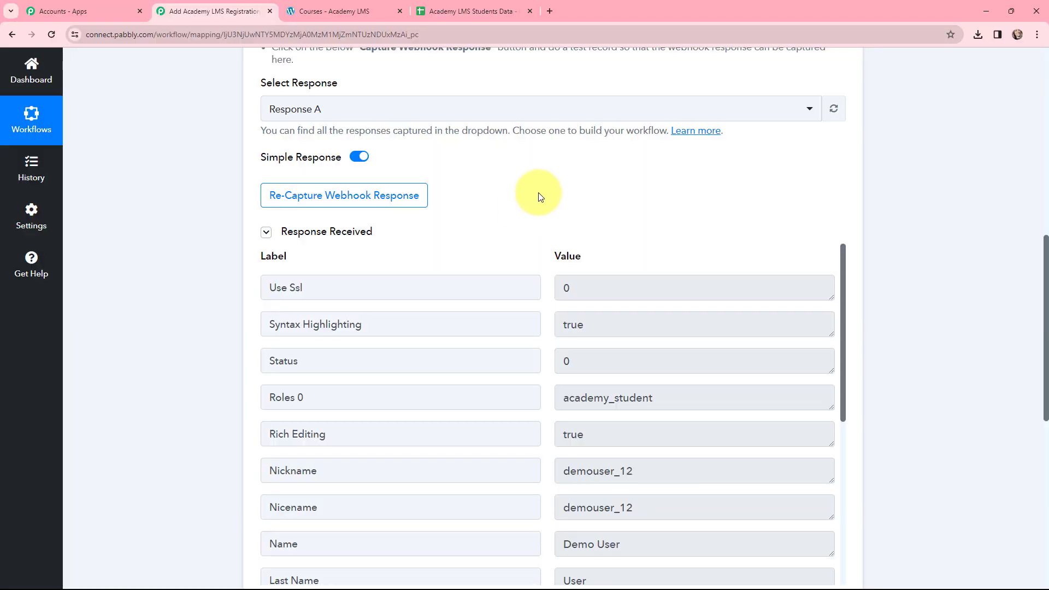
# - Switch to Pabbly Connect, examine the student fields in the captured webhook response, and collapse the Academy LMS trigger step
pyautogui.scroll(-2, 656, 219)
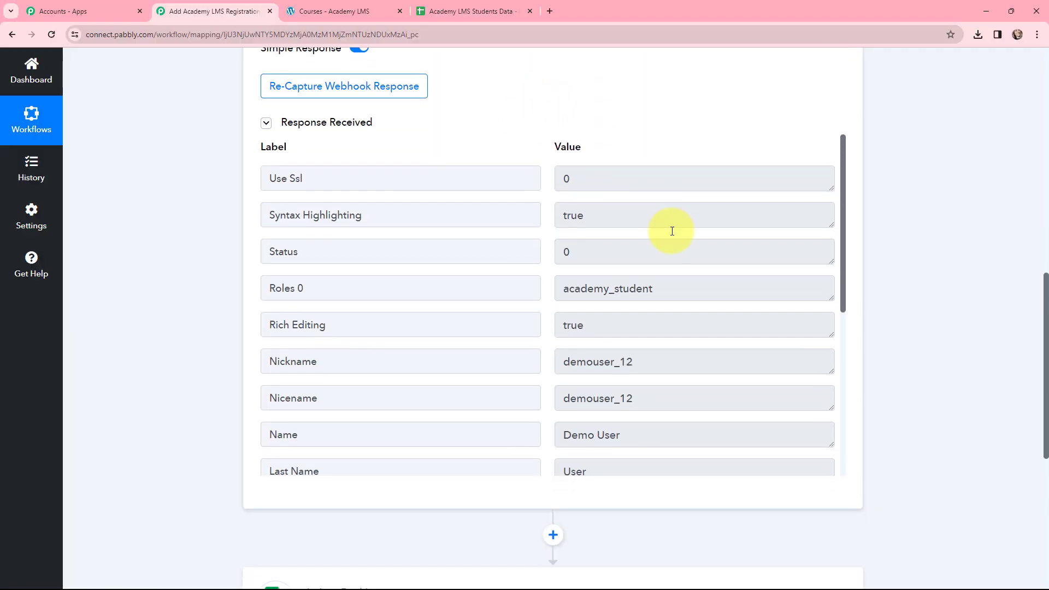
pyautogui.scroll(-2, 667, 241)
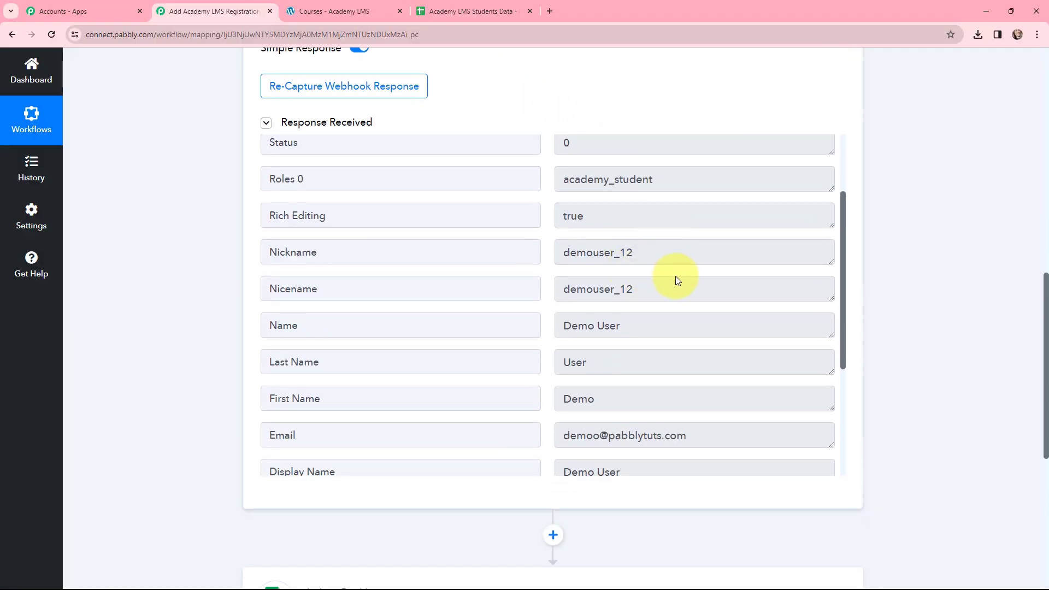
pyautogui.scroll(-2, 651, 243)
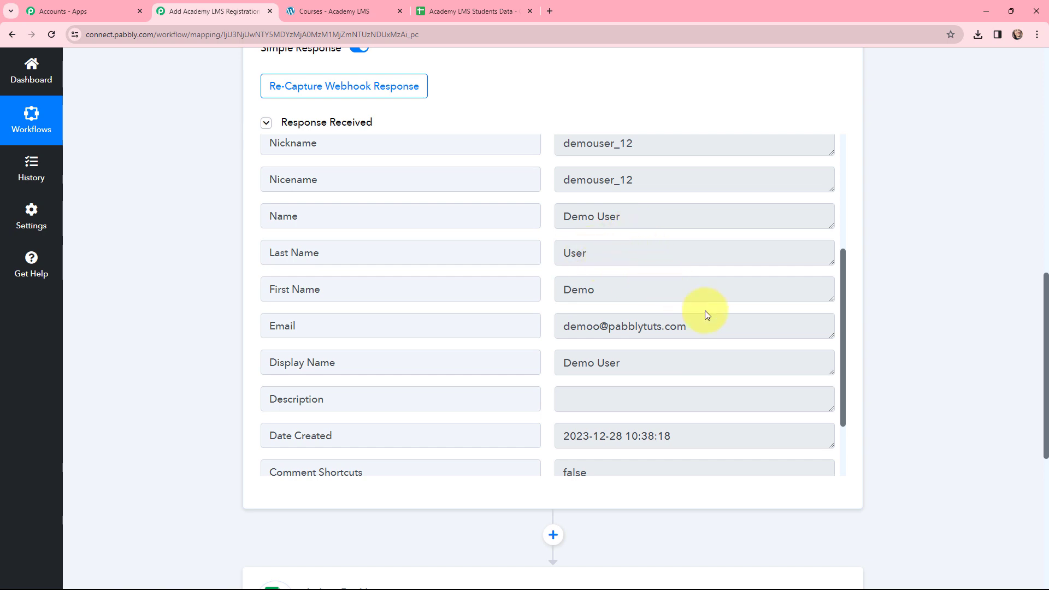
pyautogui.moveTo(704, 318); pyautogui.dragTo(556, 288)
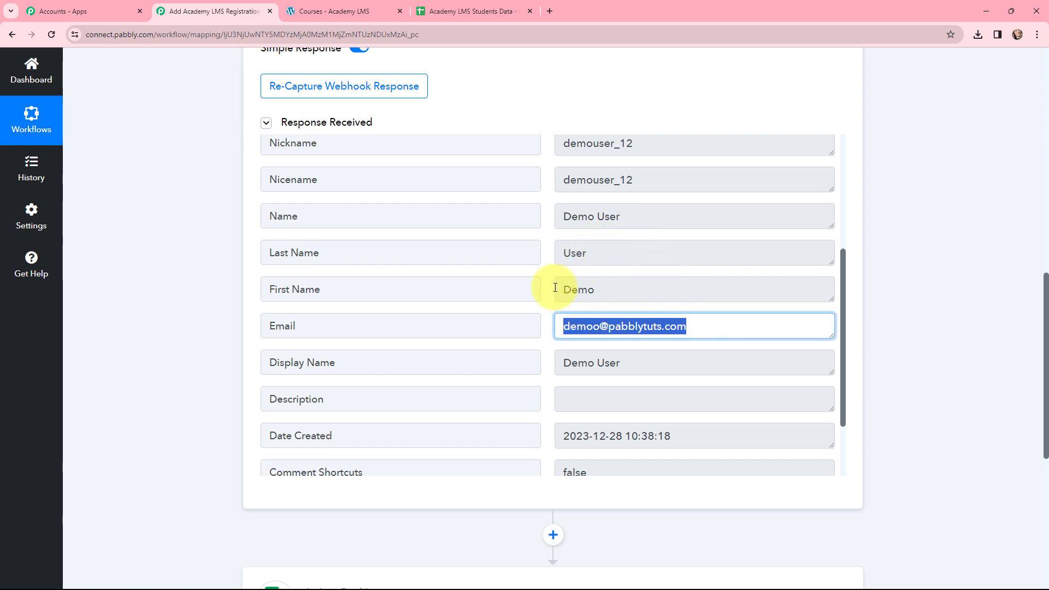
pyautogui.scroll(-2, 555, 288)
pyautogui.click(549, 333)
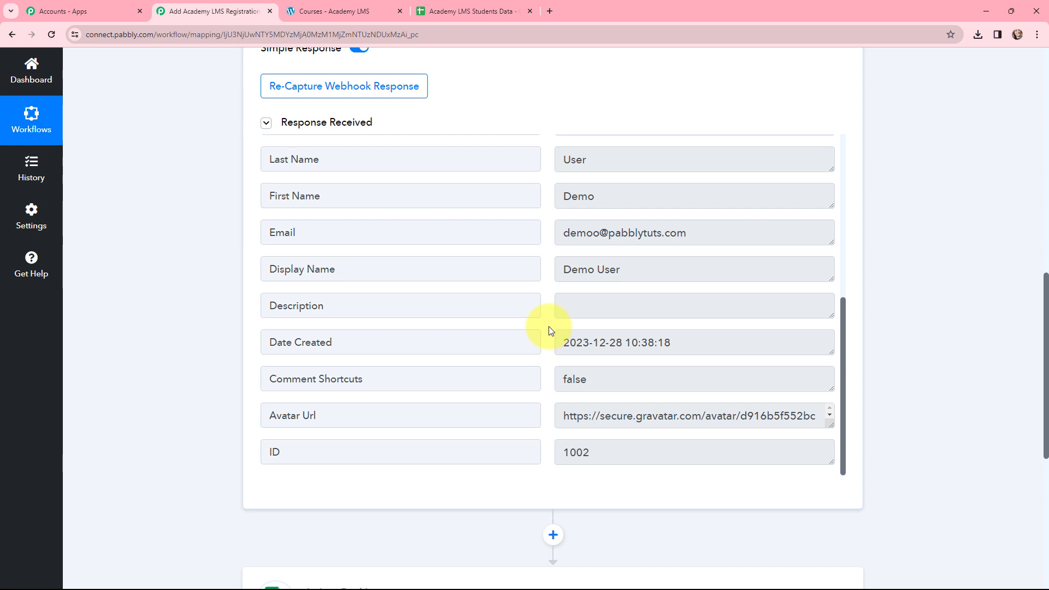
pyautogui.scroll(2, 549, 327)
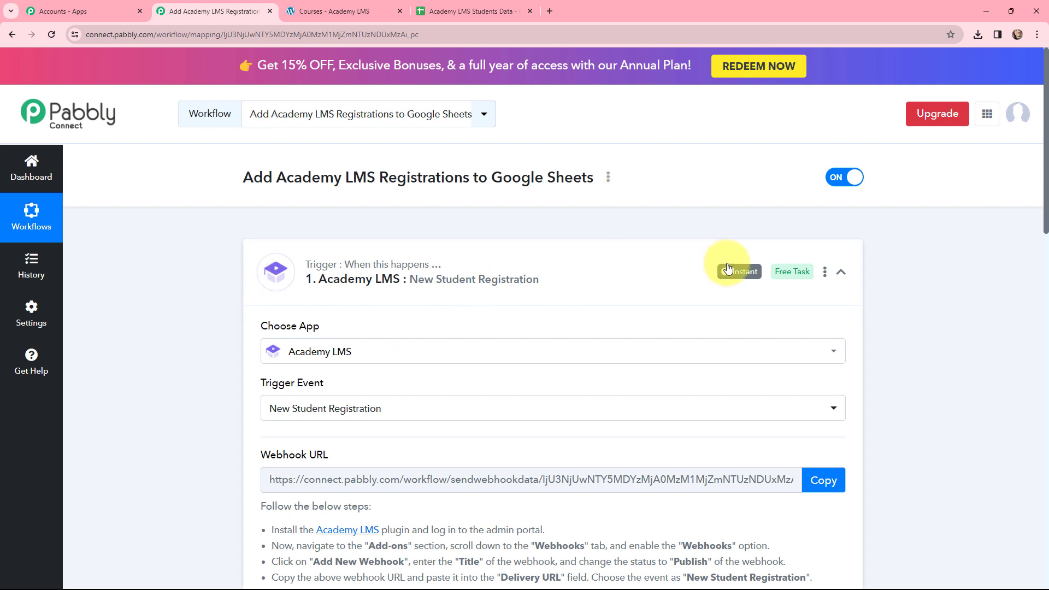
pyautogui.moveTo(728, 275)
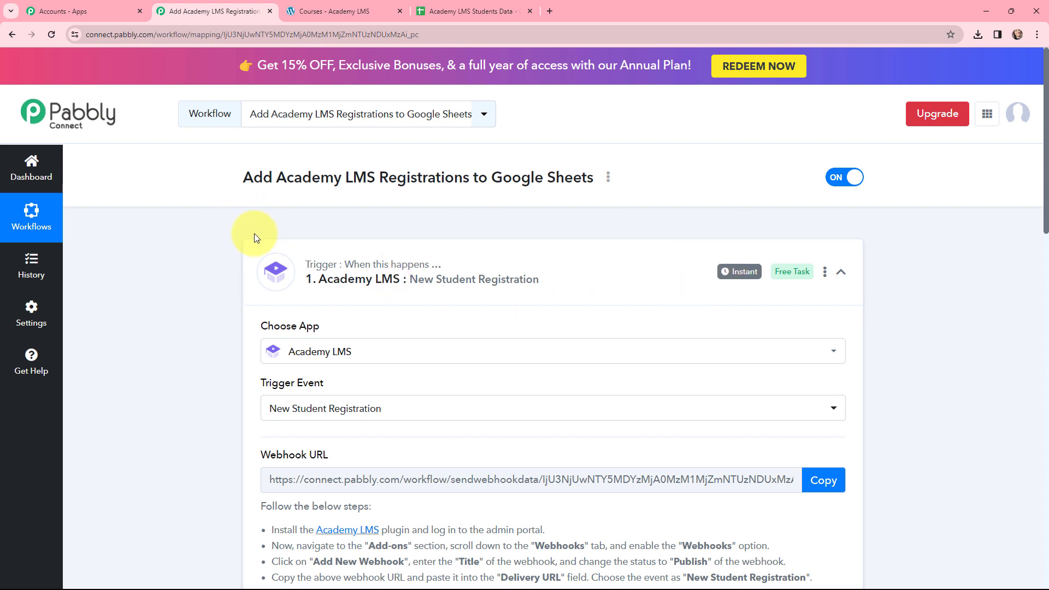
pyautogui.click(253, 256)
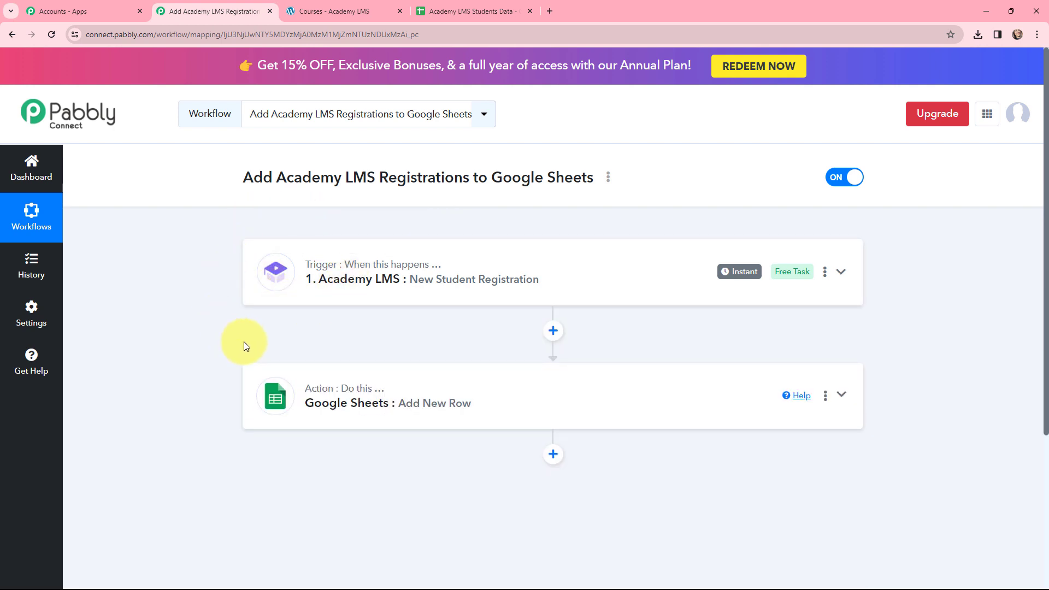
# - Expand the Google Sheets Add New Row action and connect it to a Google Sheets account through a new connection
pyautogui.click(354, 391)
pyautogui.scroll(-3, 354, 392)
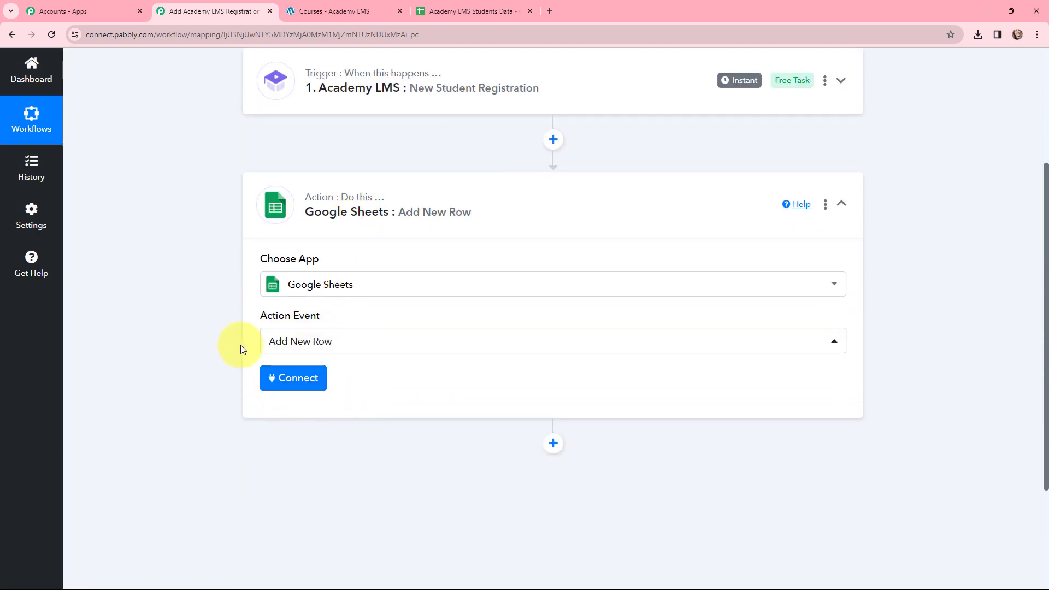
pyautogui.click(292, 380)
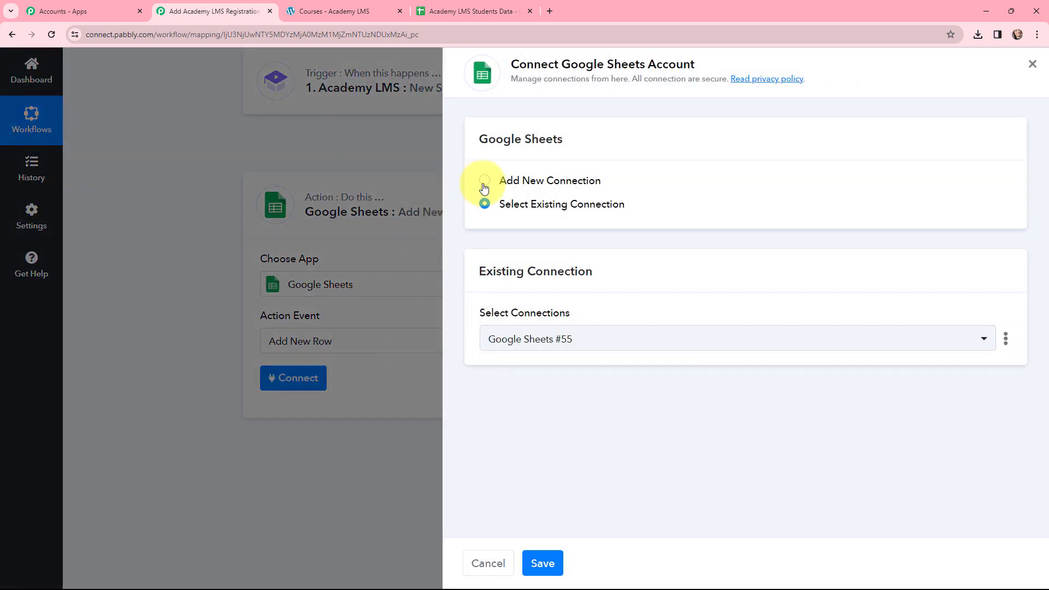
pyautogui.click(484, 181)
pyautogui.click(545, 326)
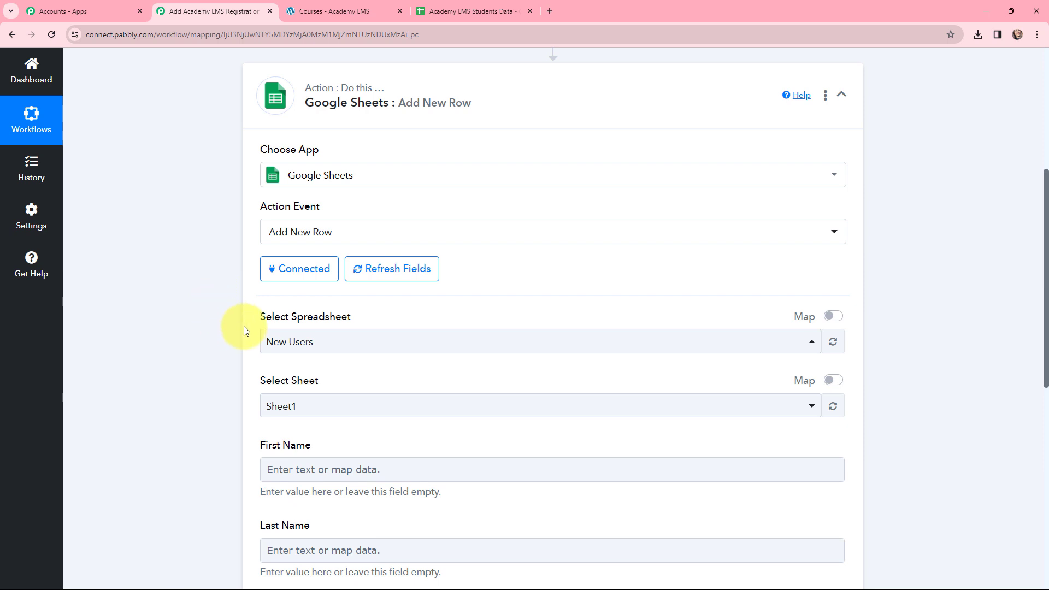
# - Check the target spreadsheet in Google Sheets, return to the workflow and choose Academy LMS Students Data as the action's spreadsheet
pyautogui.click(422, 11)
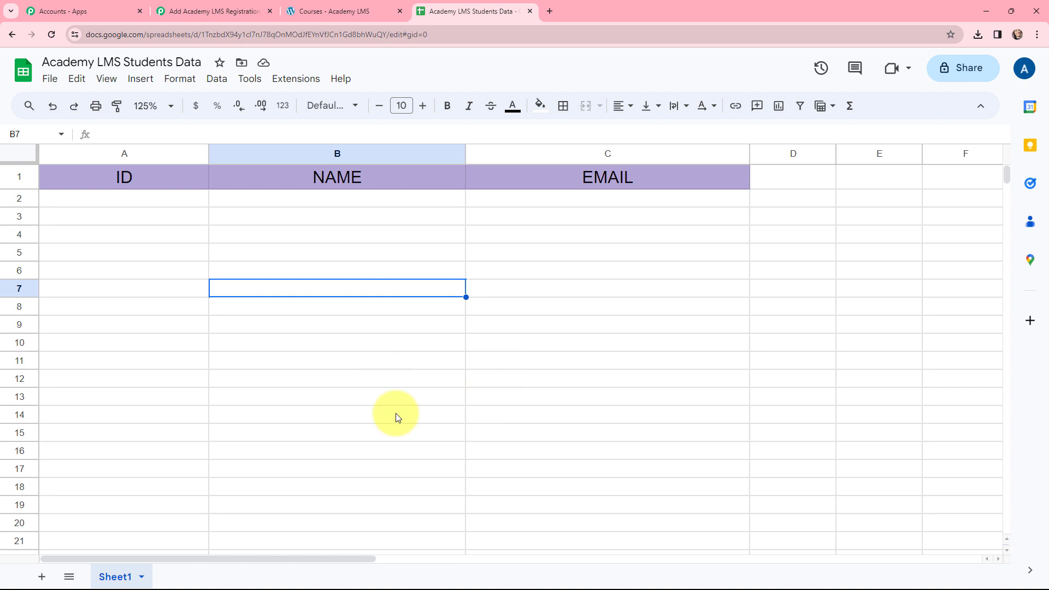
pyautogui.click(221, 8)
pyautogui.click(322, 345)
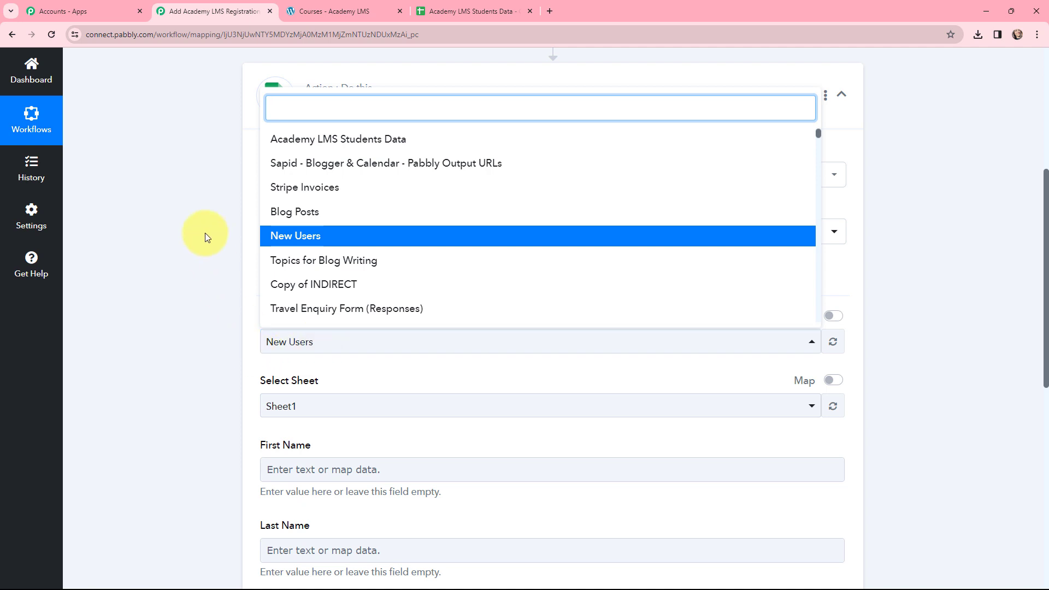
pyautogui.click(320, 141)
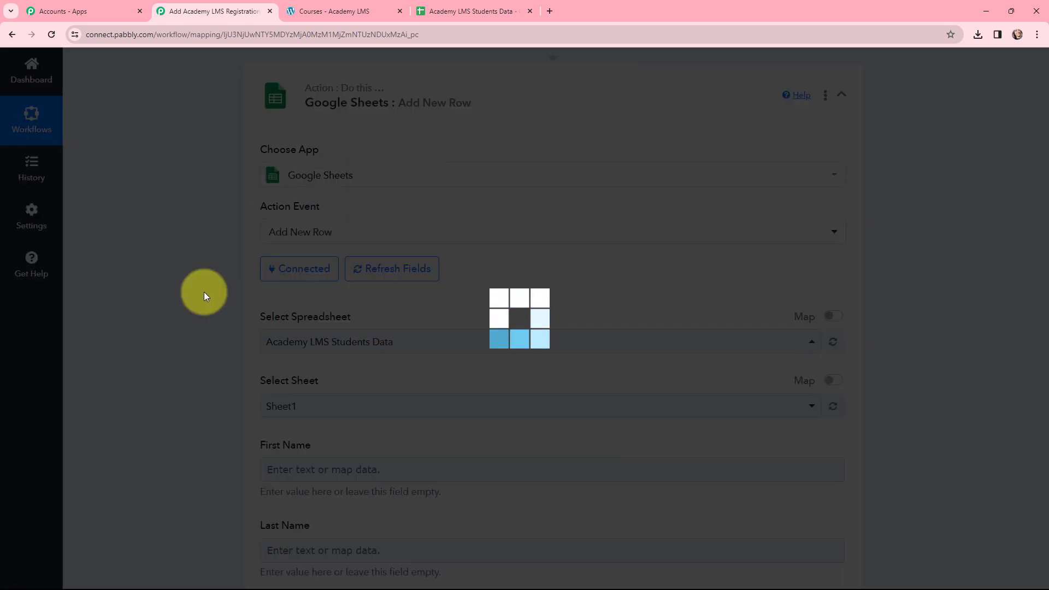
# - Map the action's ID column to the ID value from the Academy LMS New Student Registration trigger, searching for "id"
pyautogui.scroll(-2, 190, 305)
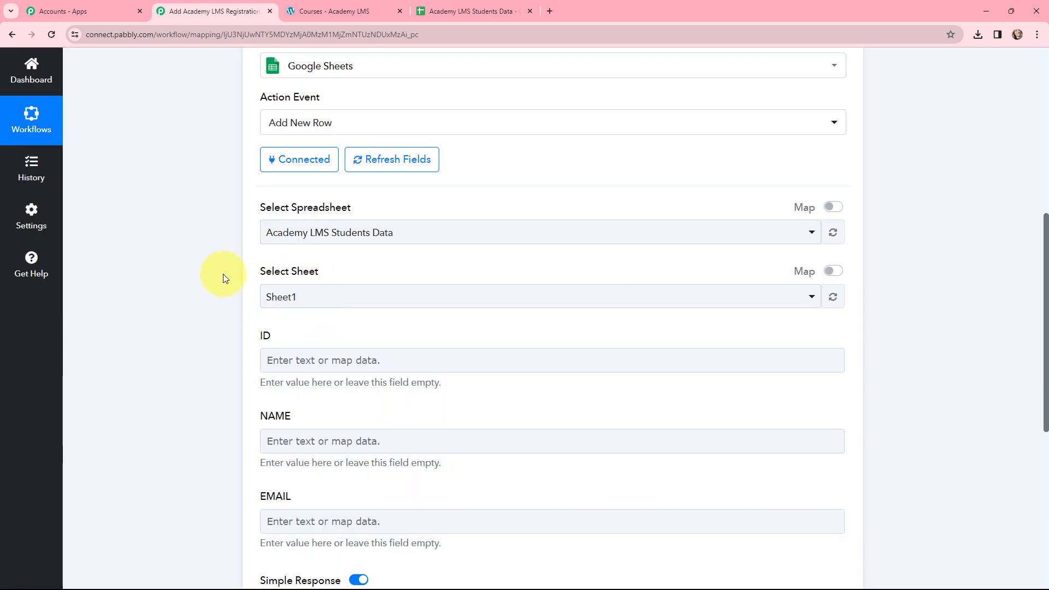
pyautogui.scroll(-1, 222, 300)
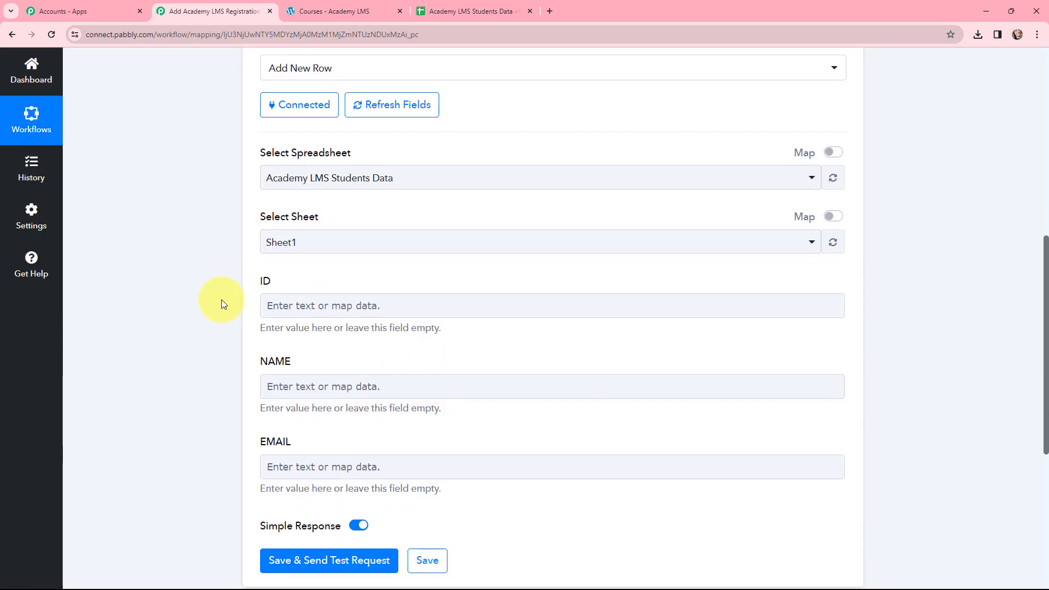
pyautogui.click(290, 300)
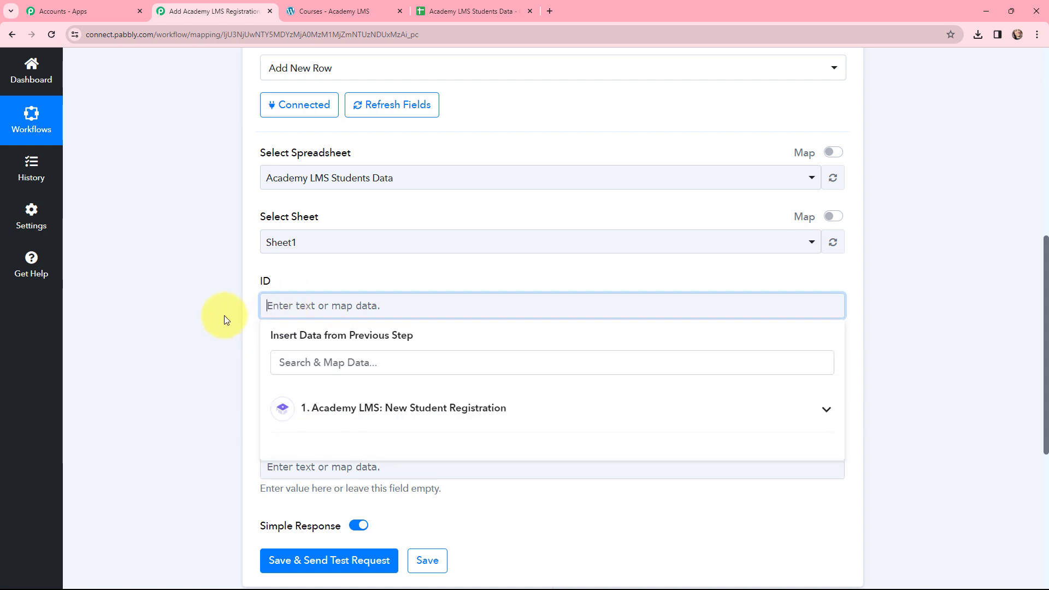
pyautogui.click(340, 408)
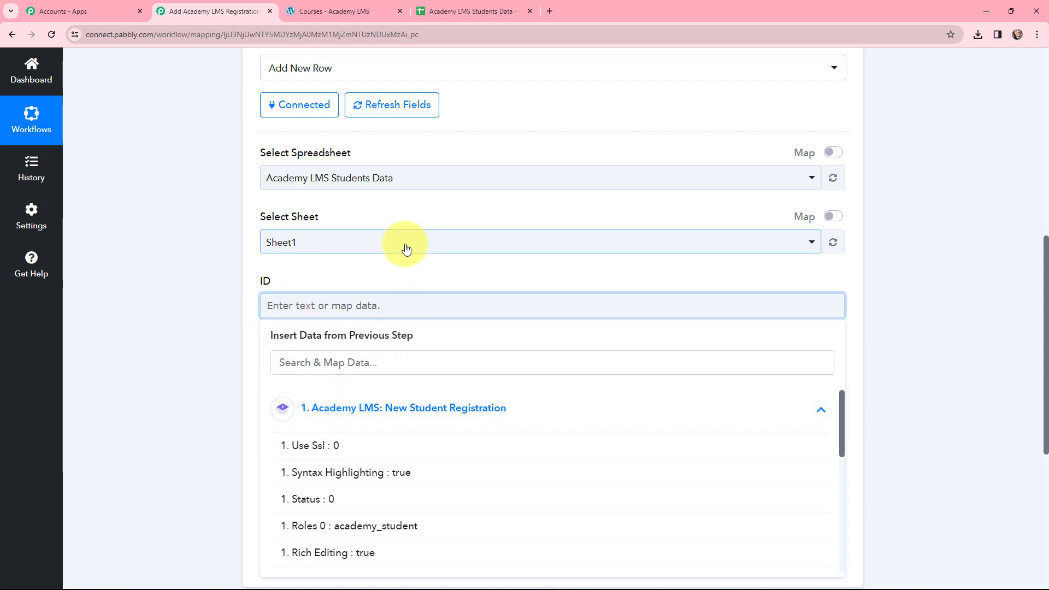
pyautogui.scroll(-1, 406, 249)
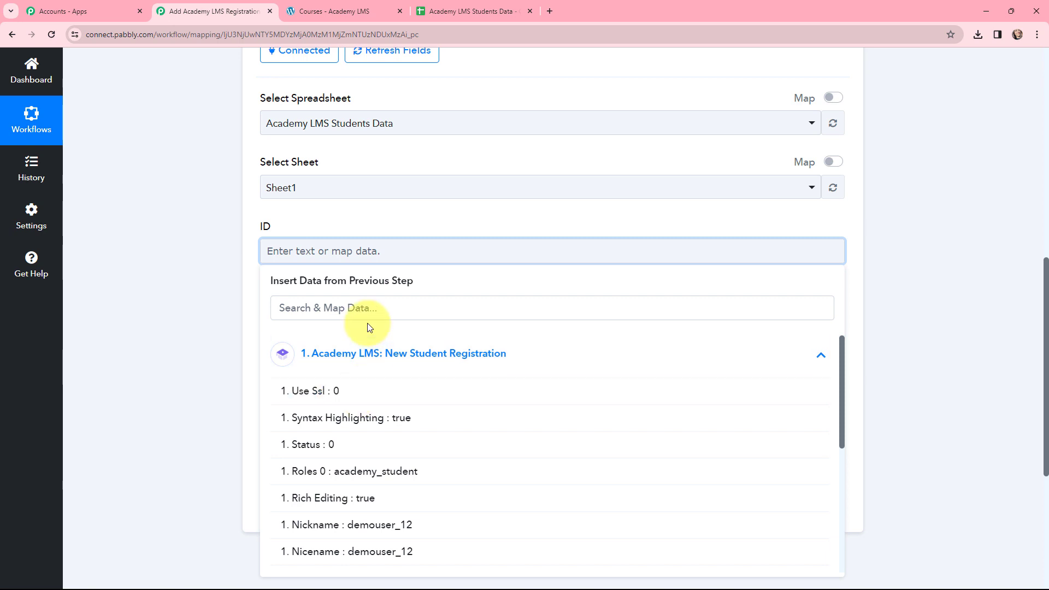
pyautogui.click(365, 307)
pyautogui.write('id')
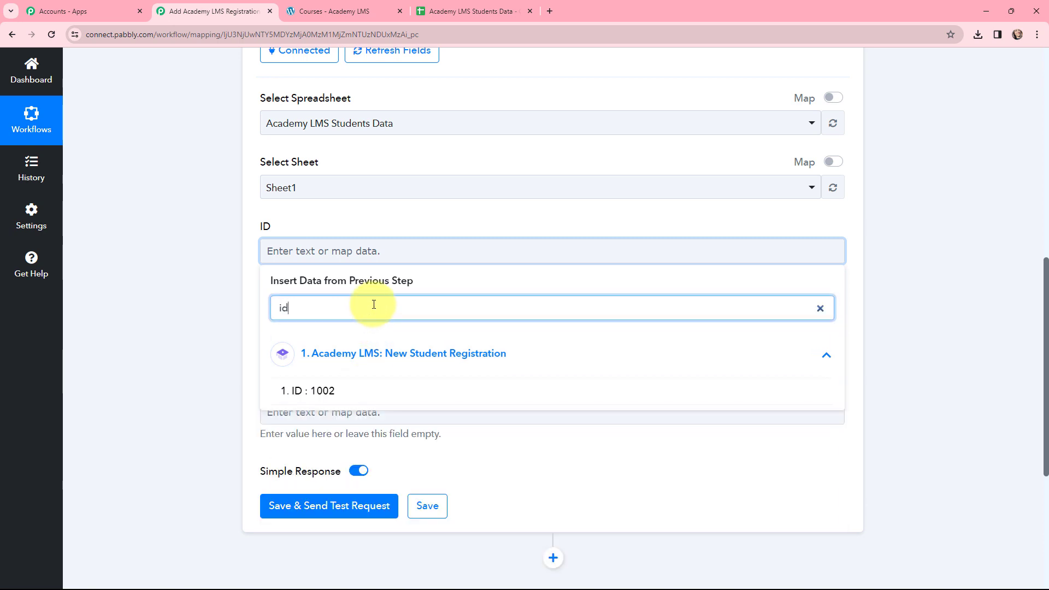
pyautogui.click(328, 392)
pyautogui.click(228, 306)
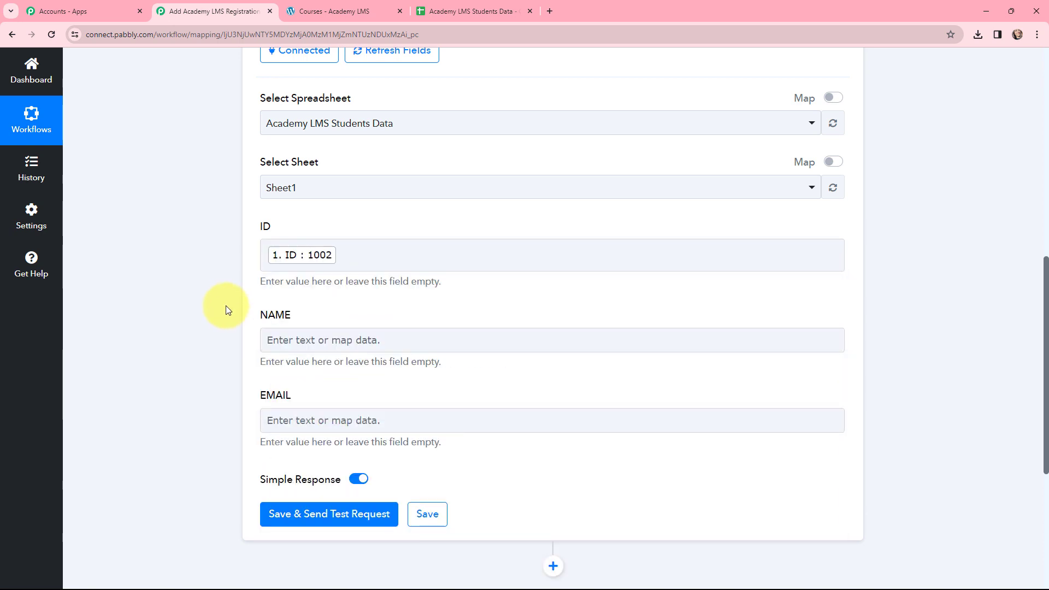
# - Map the NAME column to the trigger's Name value, searching the previous step's data for "nam"
pyautogui.click(265, 337)
pyautogui.click(370, 437)
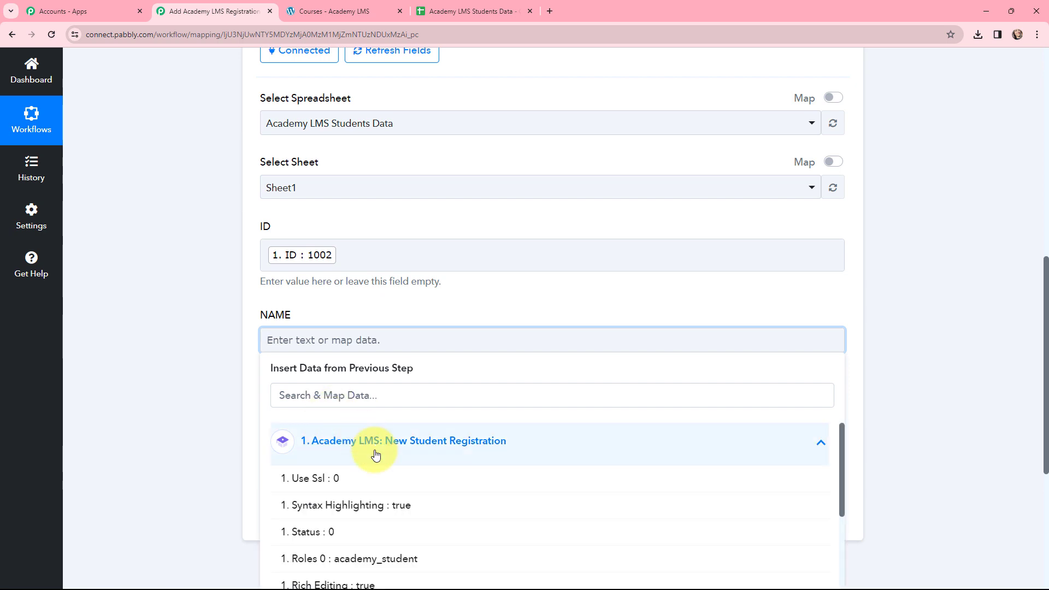
pyautogui.scroll(-10, 375, 456)
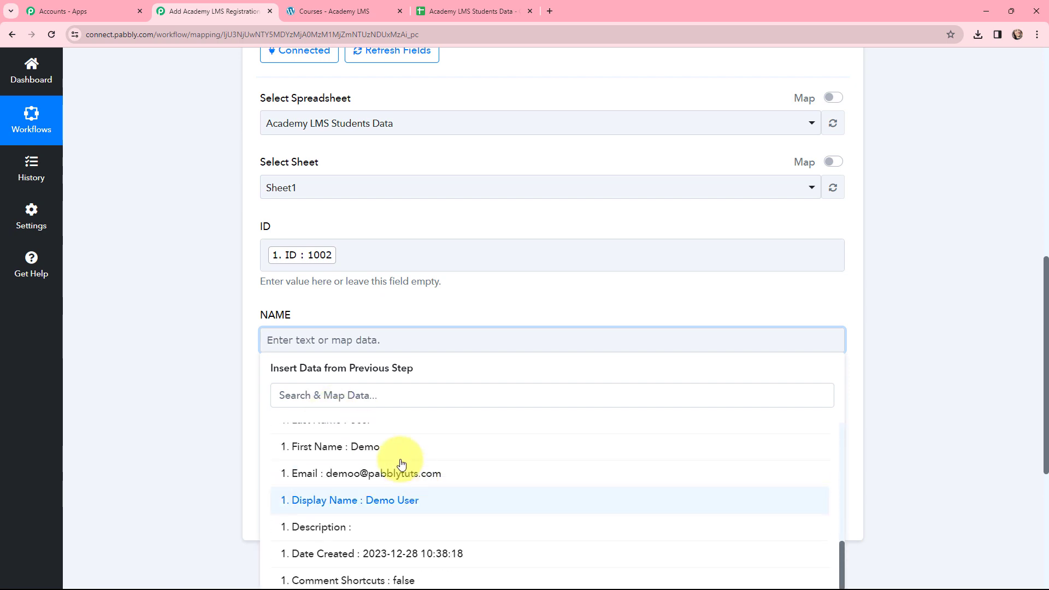
pyautogui.click(381, 394)
pyautogui.write('nam')
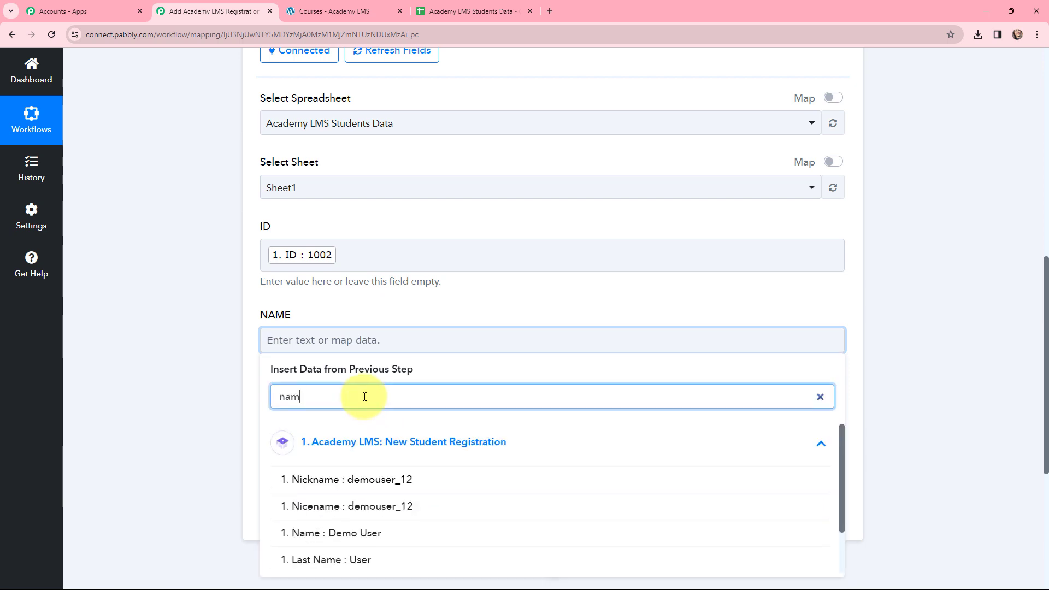
pyautogui.click(375, 531)
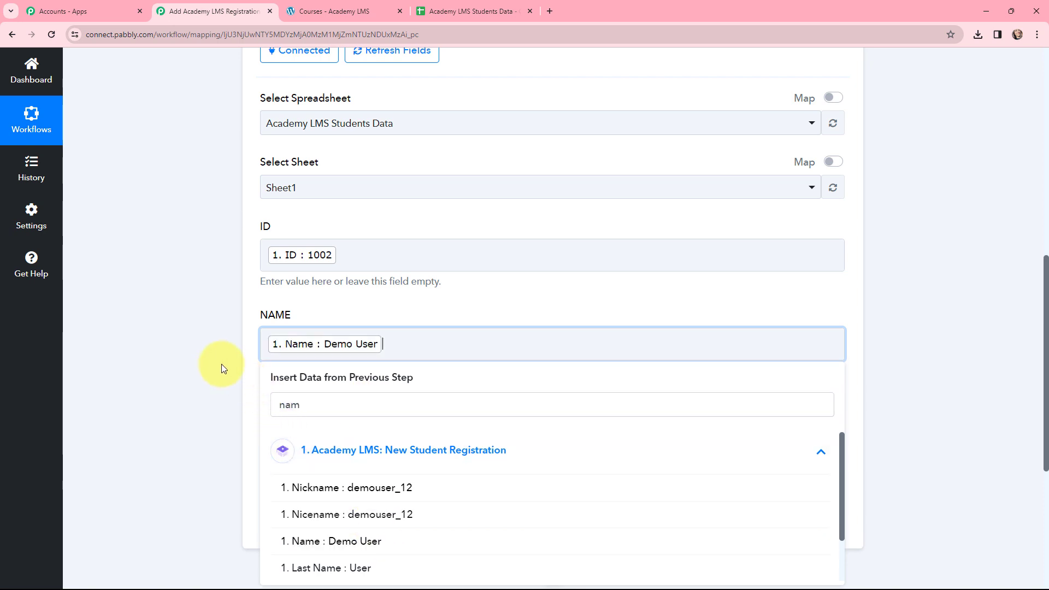
pyautogui.click(222, 367)
# - Map the EMAIL column to the trigger's Email value, then save the action and send a test request
pyautogui.scroll(-2, 350, 314)
pyautogui.click(336, 322)
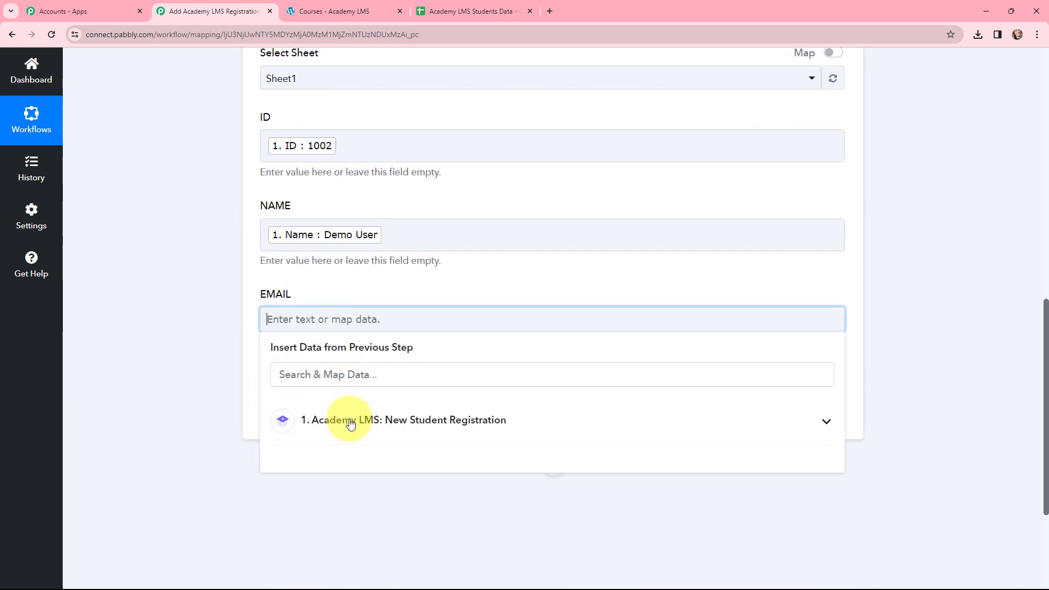
pyautogui.click(350, 424)
pyautogui.click(344, 375)
pyautogui.write('em')
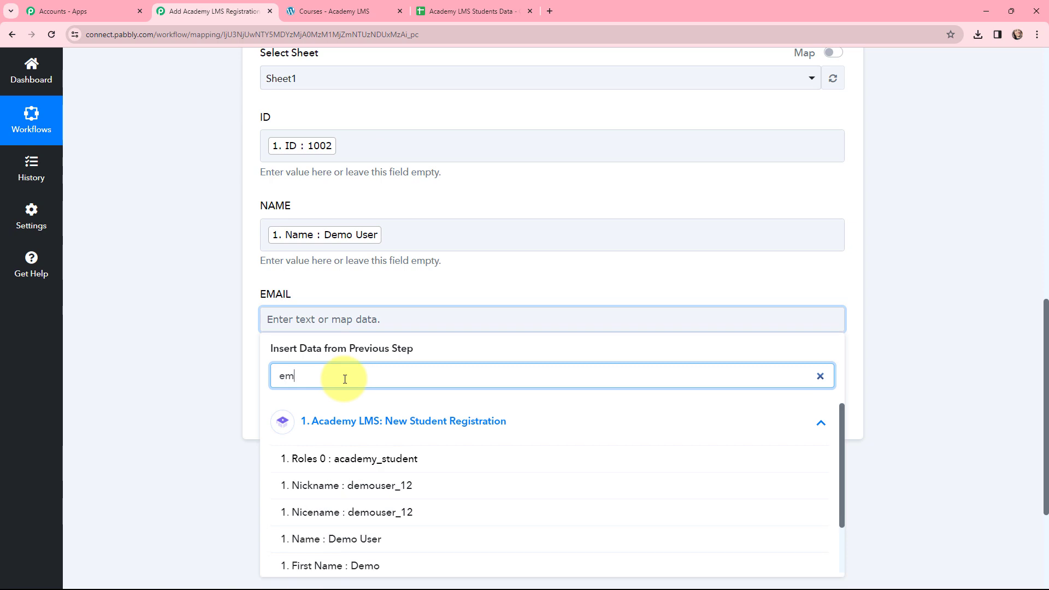
pyautogui.write('ai')
pyautogui.click(357, 457)
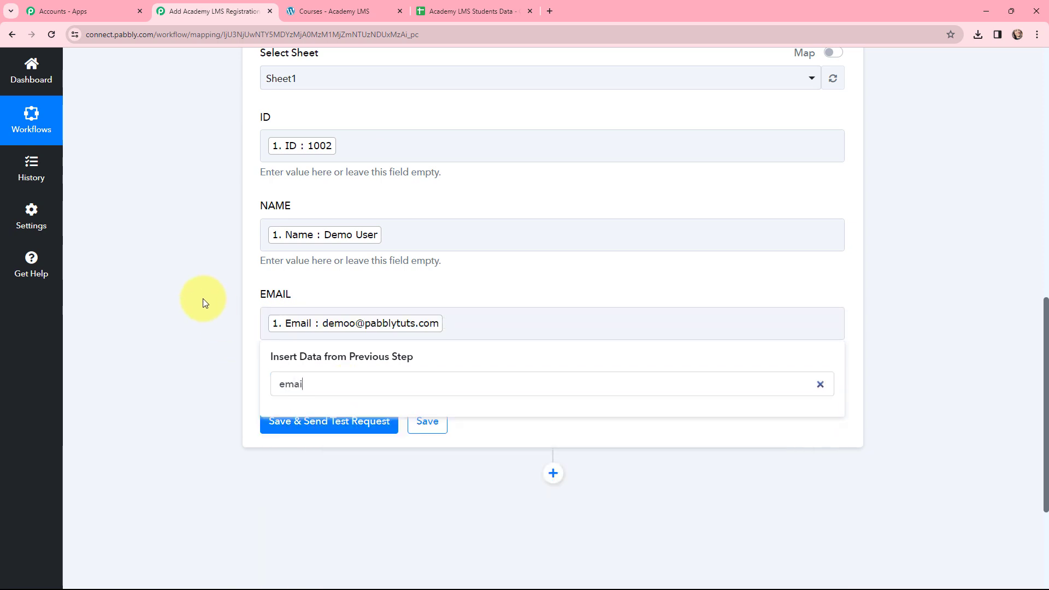
pyautogui.click(205, 303)
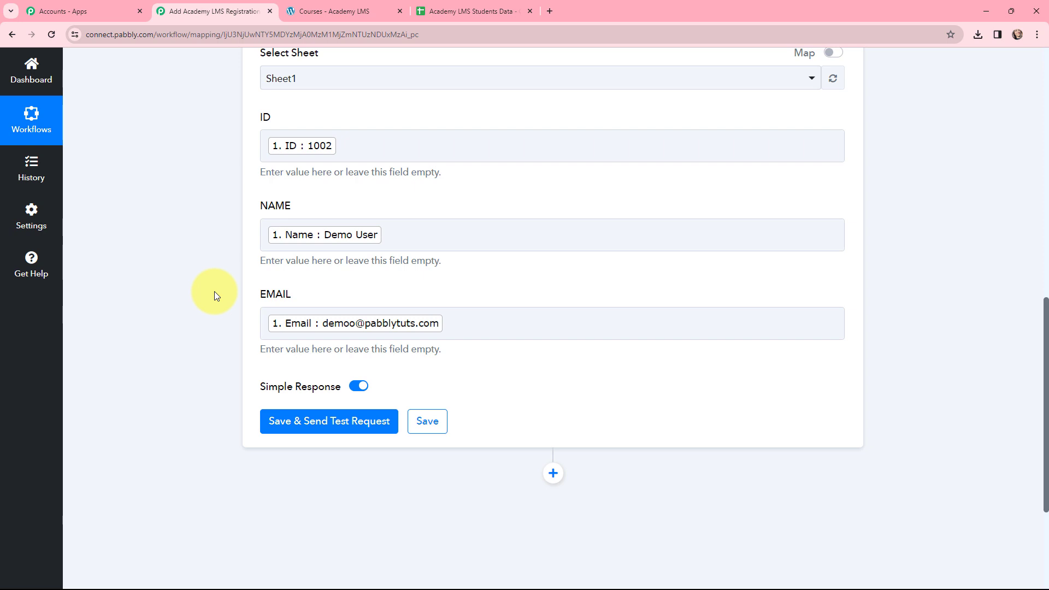
pyautogui.click(321, 427)
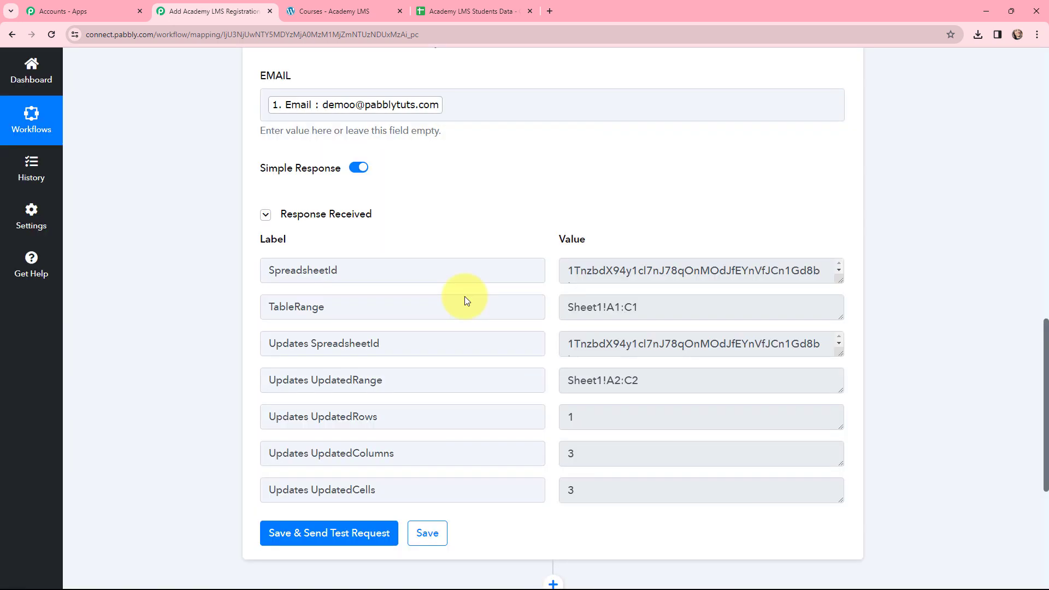